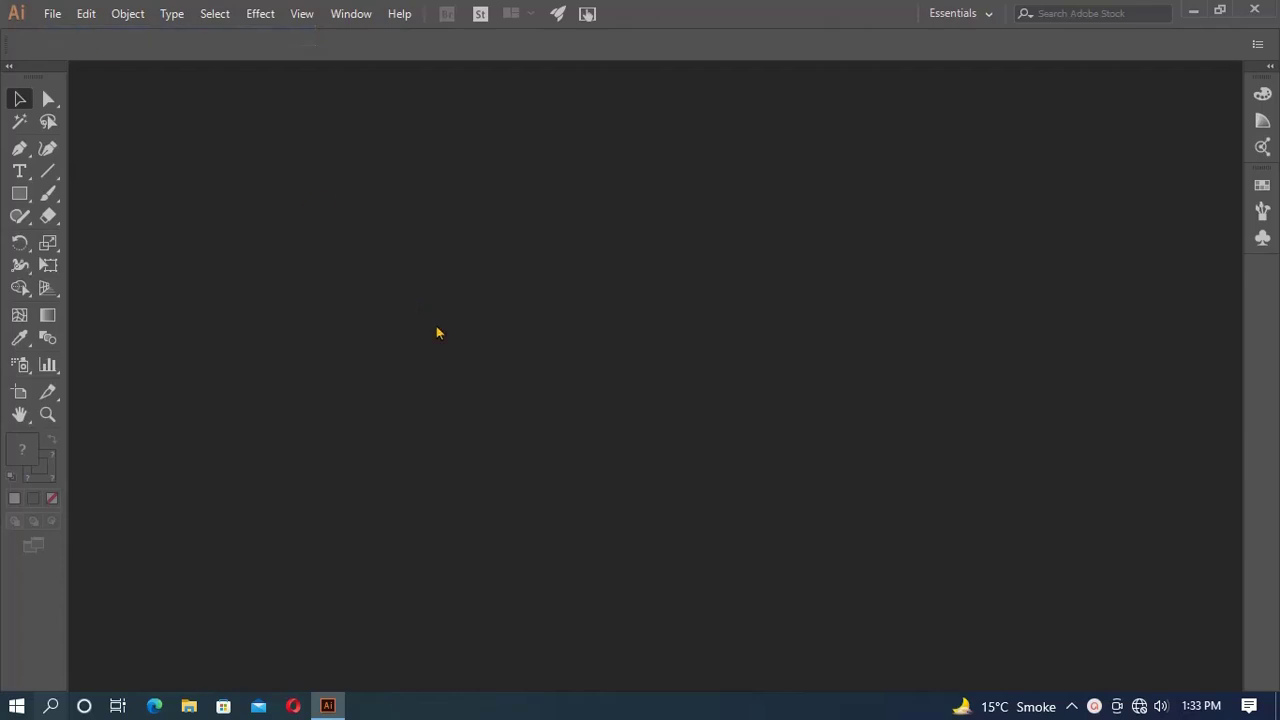
- Create a new 9 × 11 inch portrait document using the custom preset
key(ctrl+n)
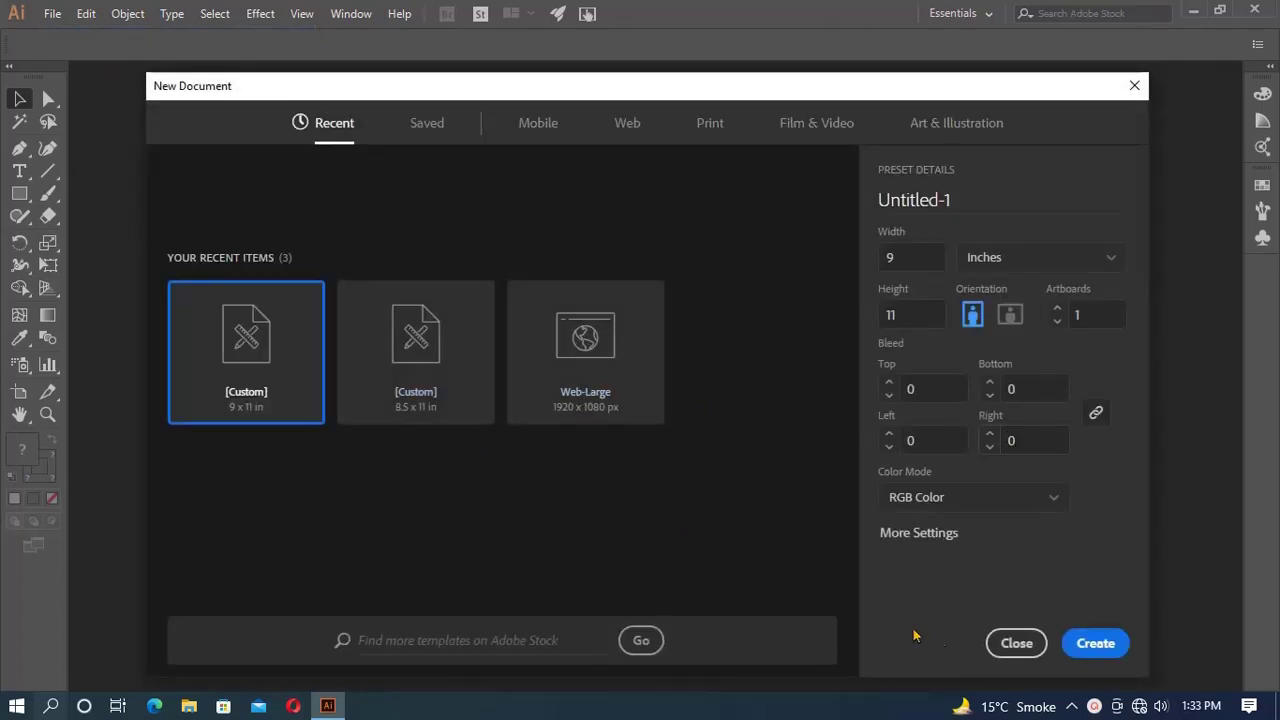
click(1095, 643)
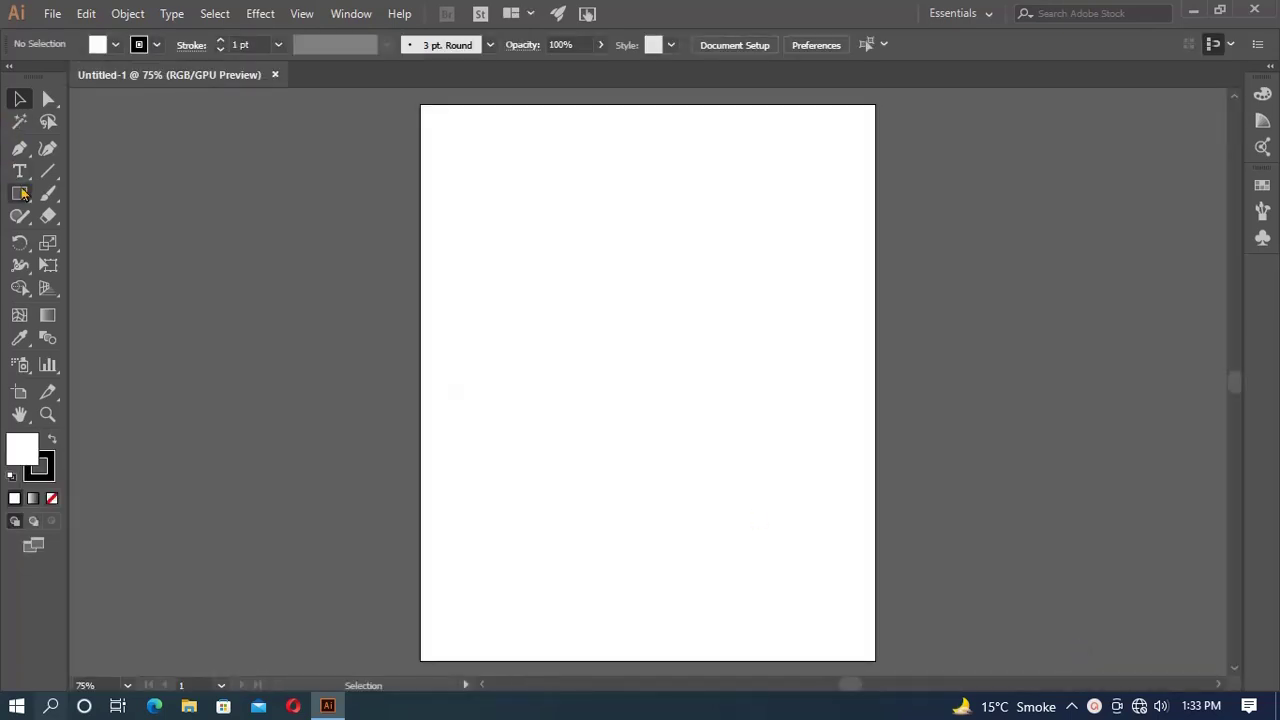
- Draw a hexagon of about 1.15 by 1 inch with the Polygon tool near the top-left
click(25, 196)
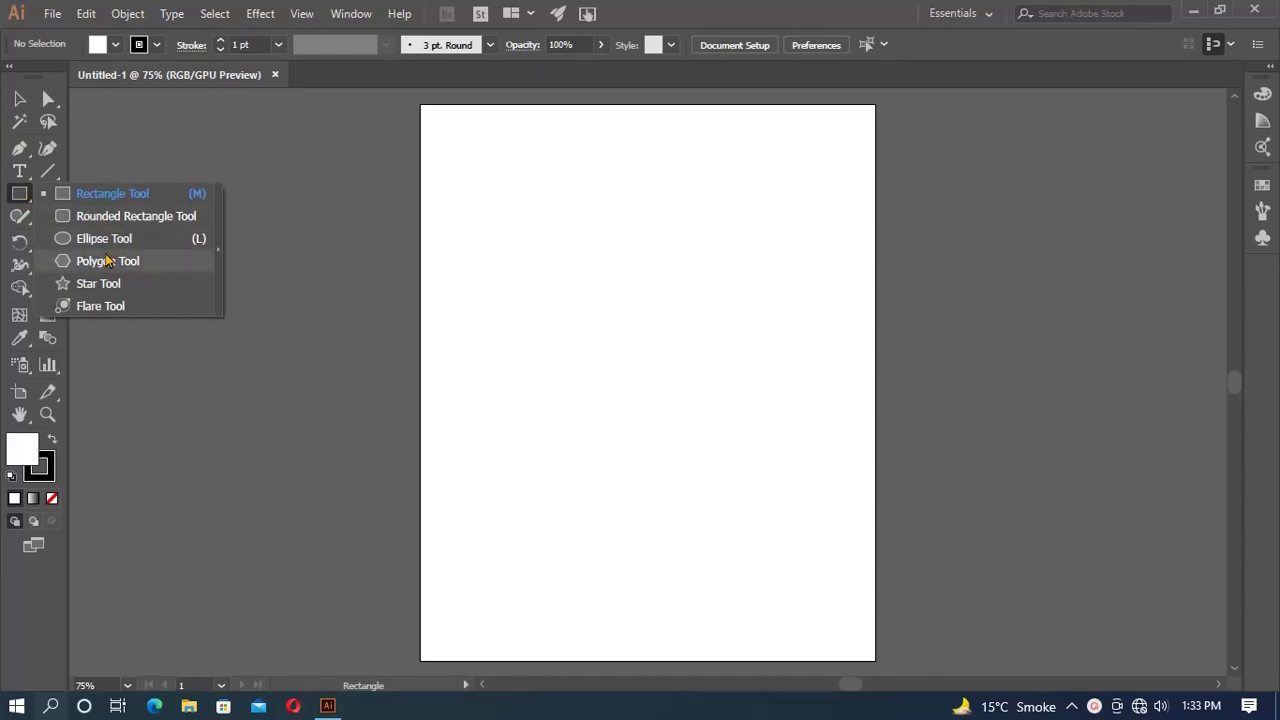
click(108, 261)
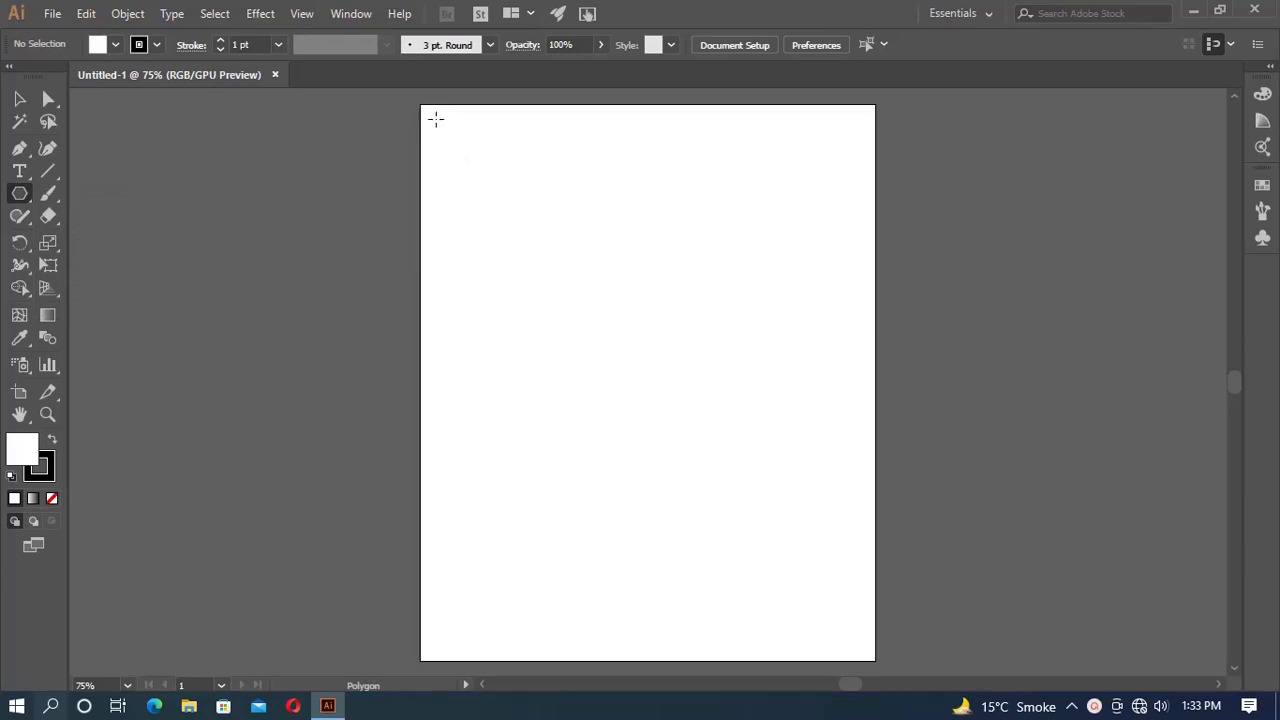
mouse_move(436, 119)
mouse_down()
mouse_move(443, 148)
mouse_move(424, 142)
mouse_up()
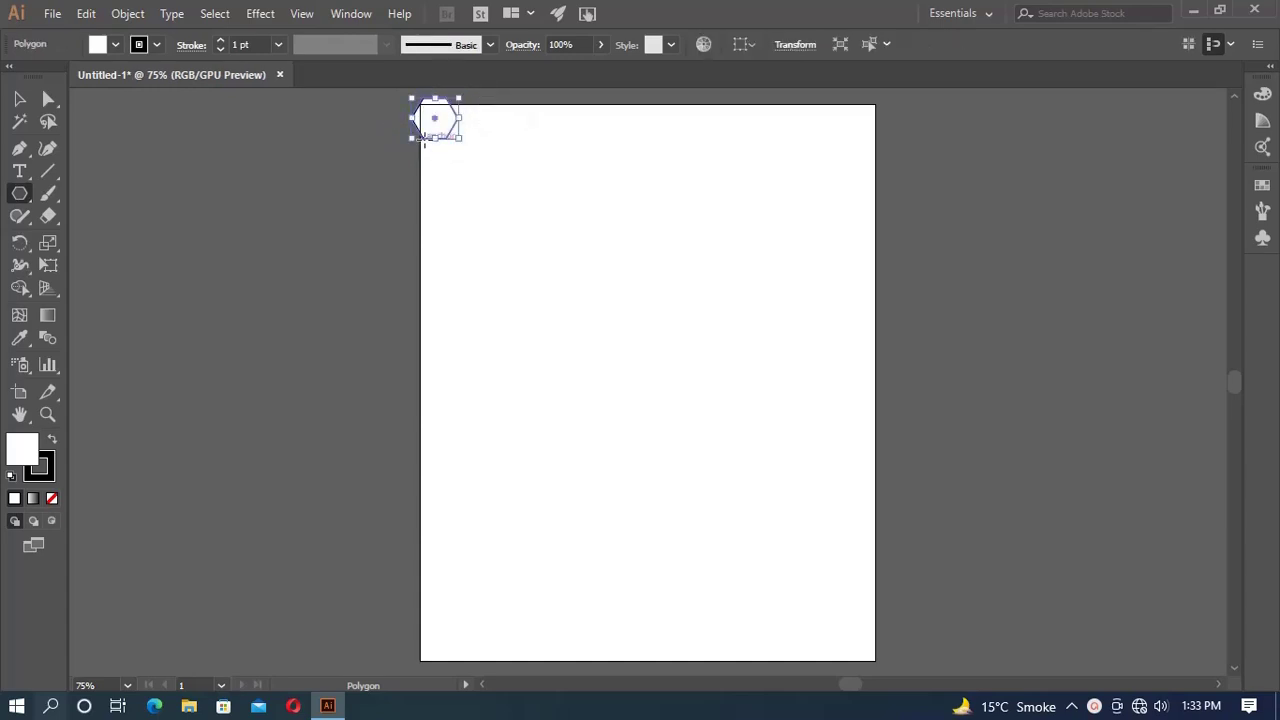
key(ctrl+z)
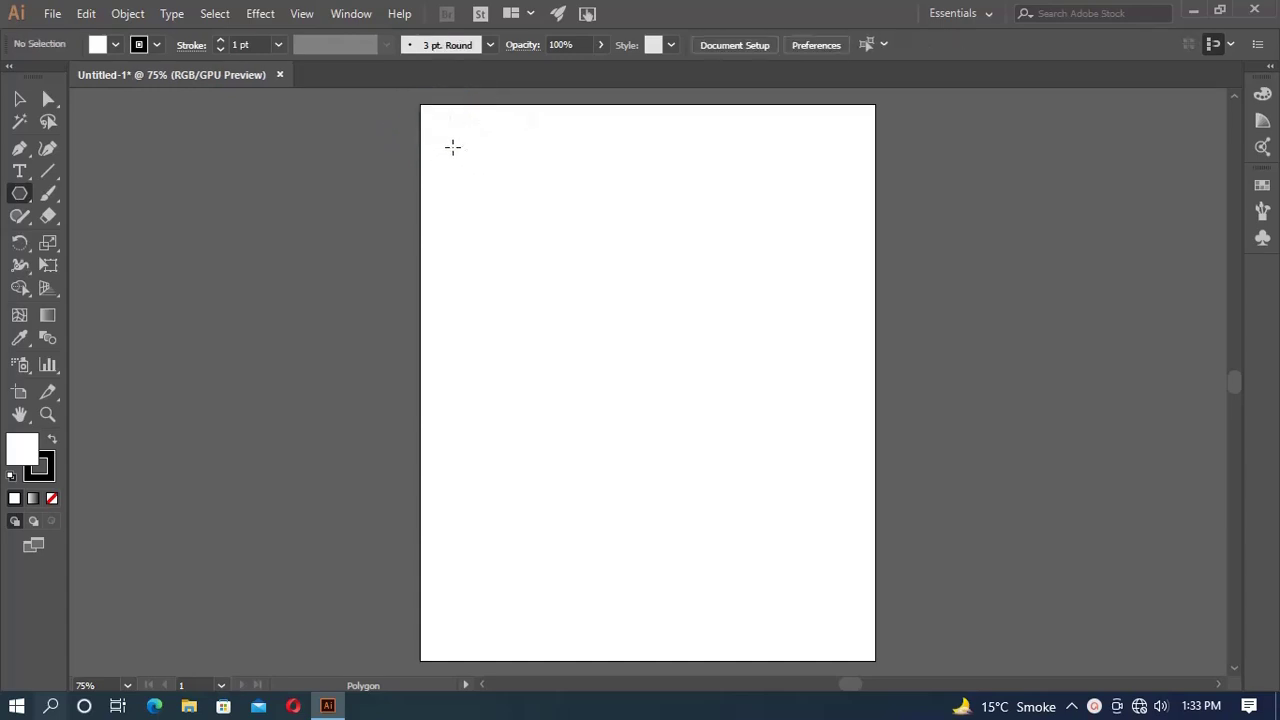
drag(446, 143, 458, 163)
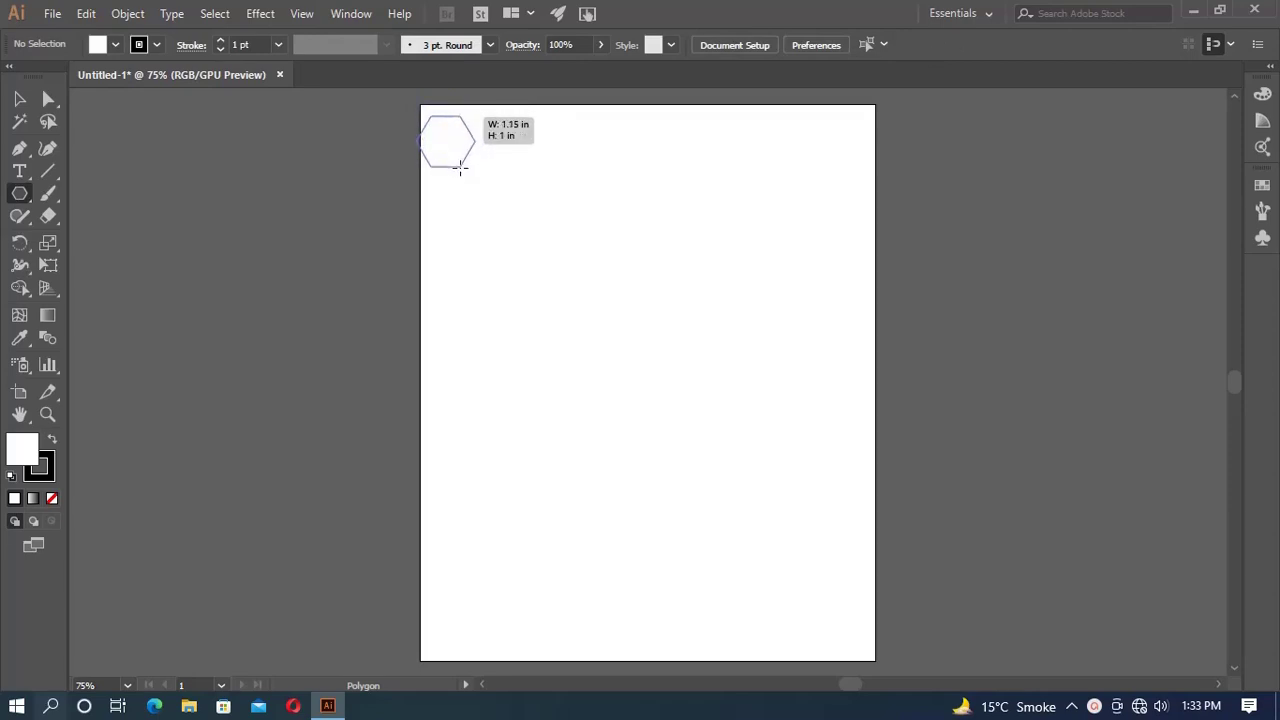
drag(458, 163, 460, 168)
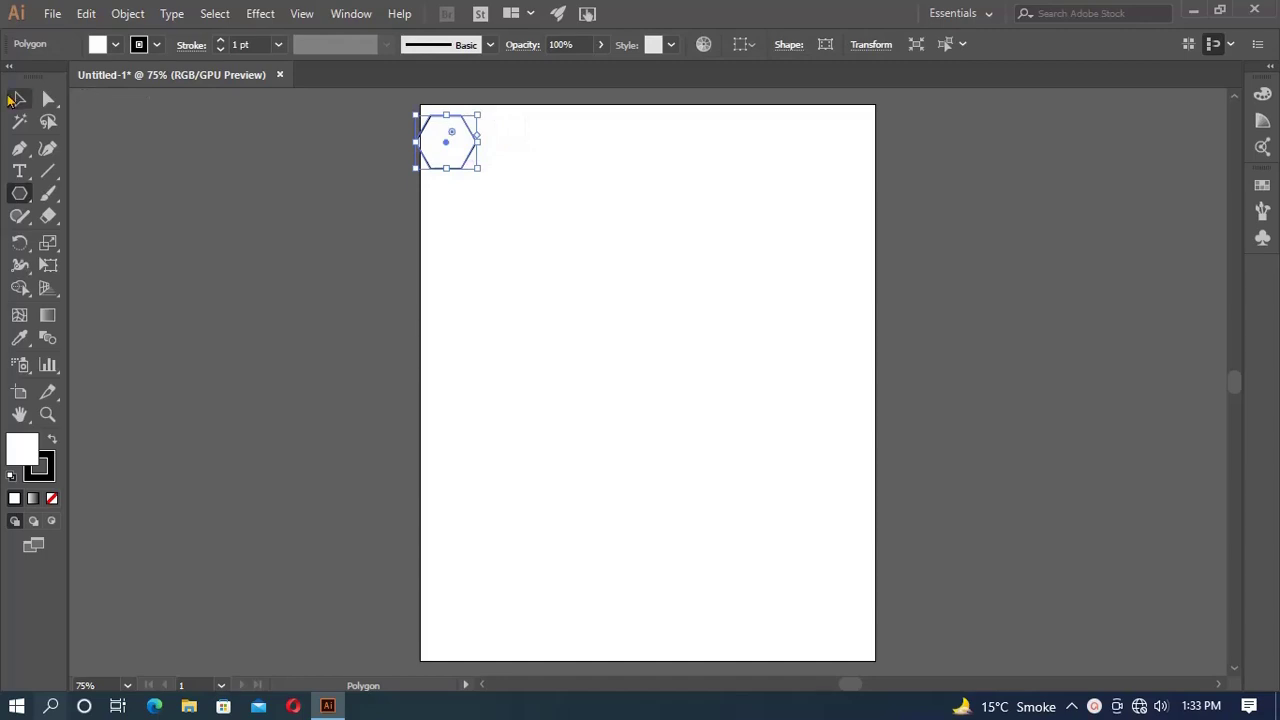
- Position the hexagon in the artboard's top-left corner and keep it selected
click(19, 98)
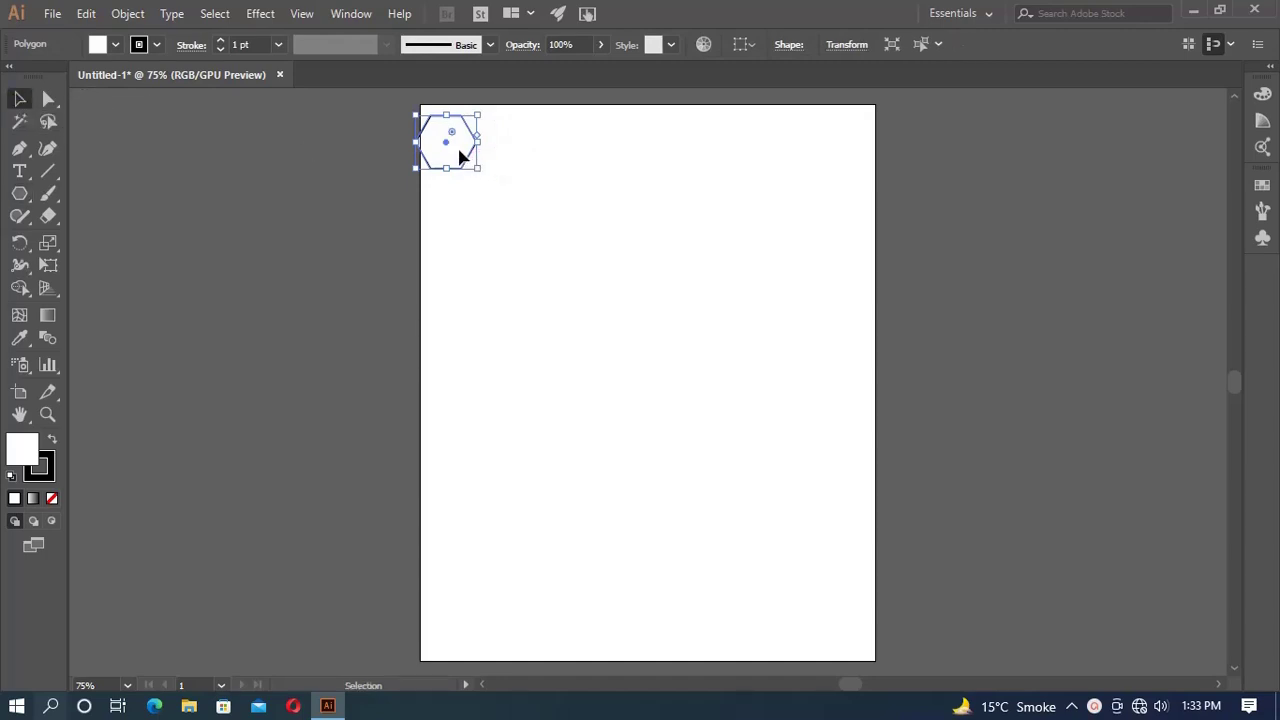
mouse_move(460, 154)
mouse_down()
mouse_move(478, 150)
mouse_move(464, 157)
mouse_up()
click(518, 159)
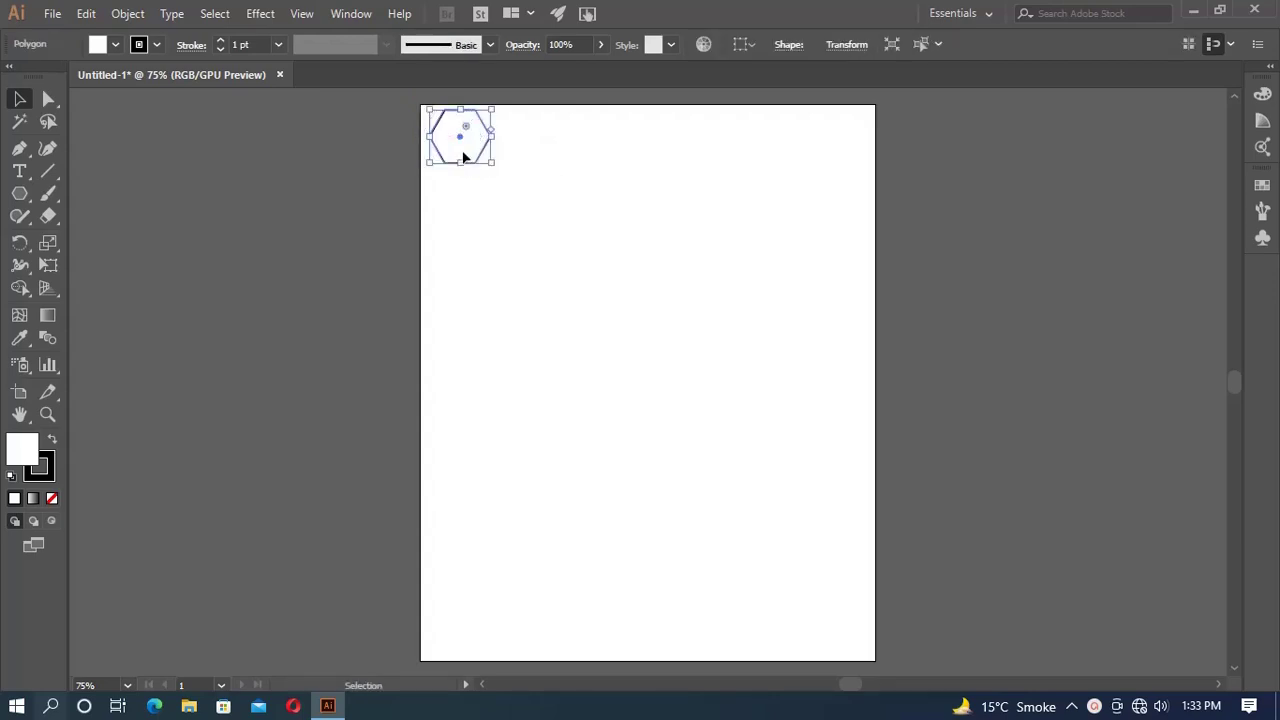
click(480, 206)
click(463, 120)
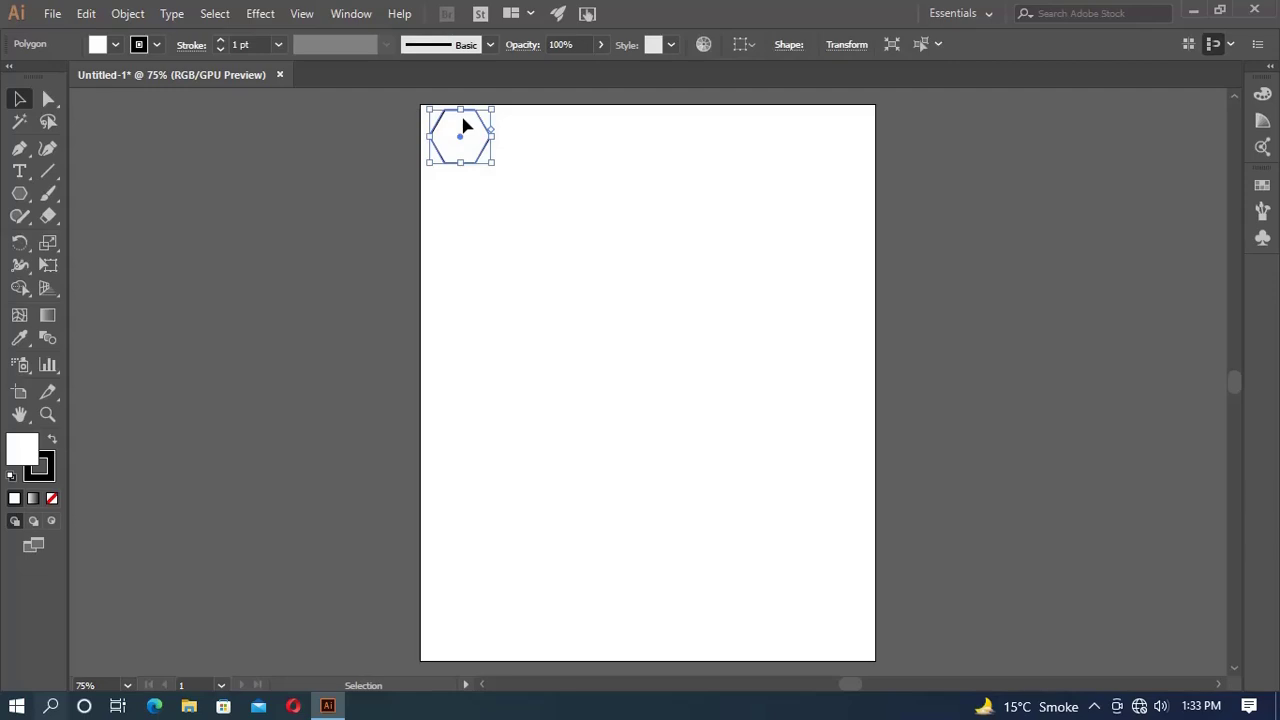
- Alt-drag copies of the hexagon downward to stack the second through fourth cells
alt+drag(463, 124, 468, 188)
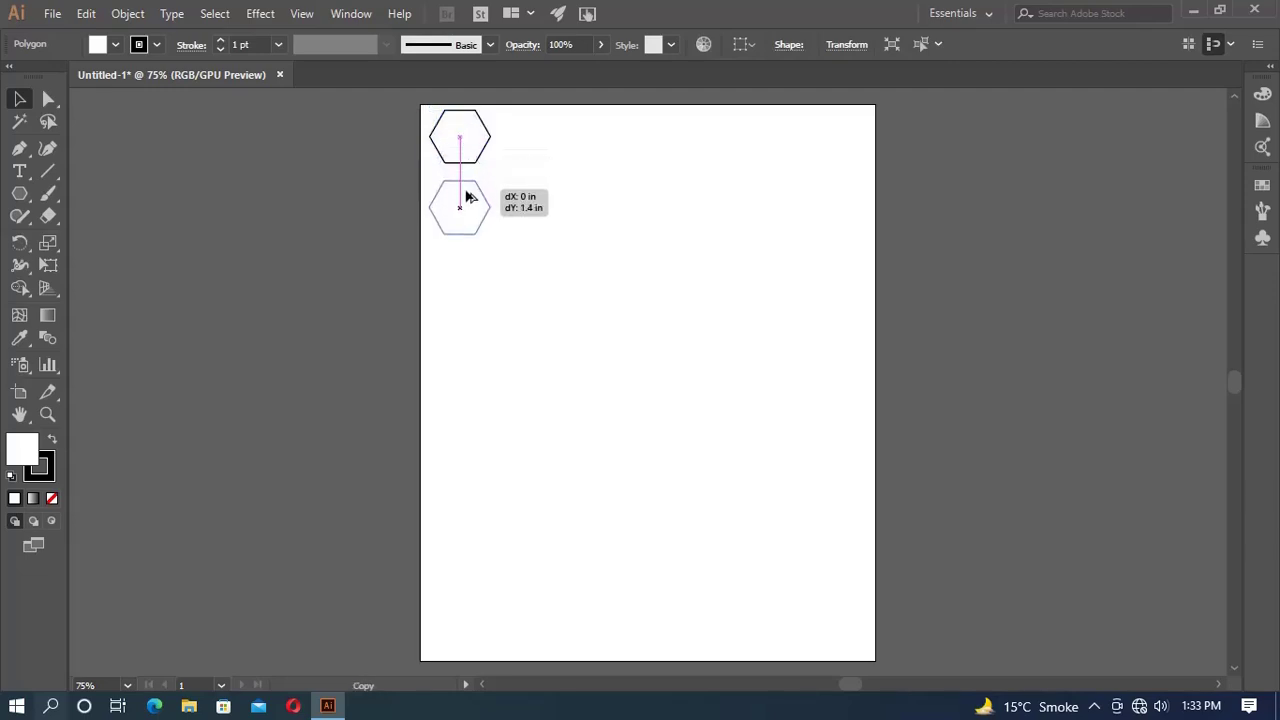
click(477, 245)
alt+drag(466, 214, 462, 343)
click(490, 376)
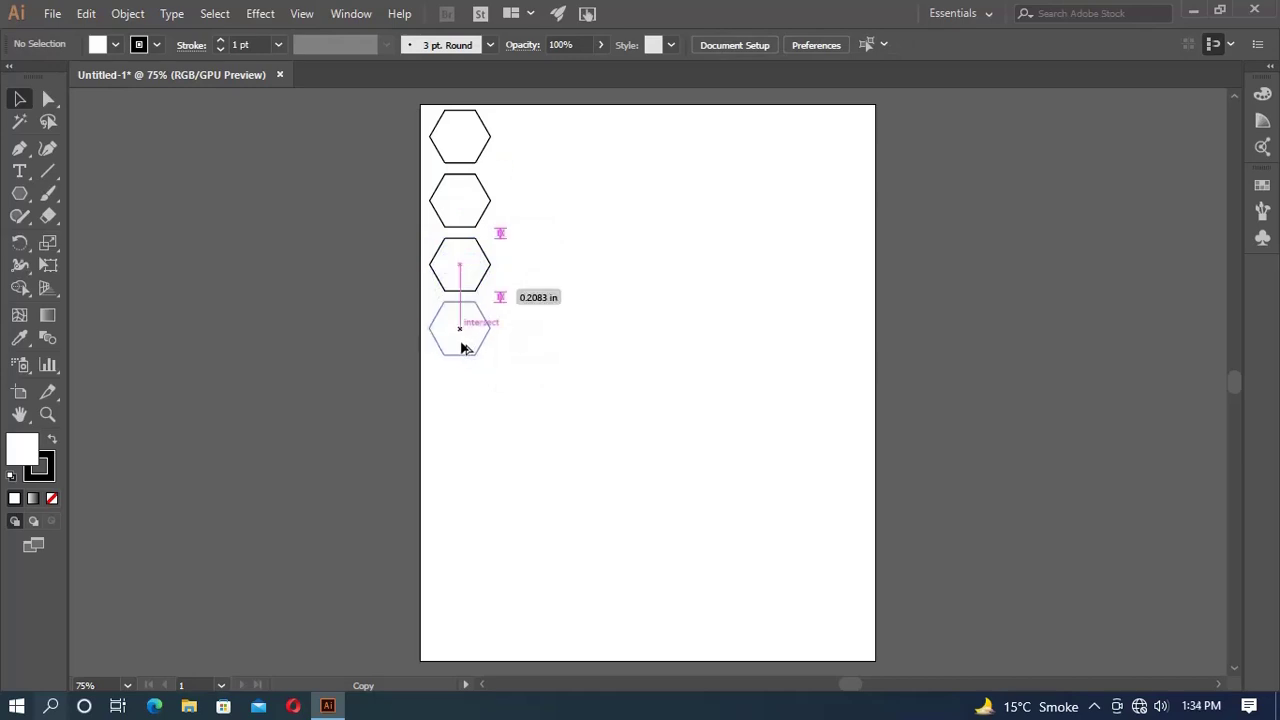
alt+drag(462, 347, 462, 347)
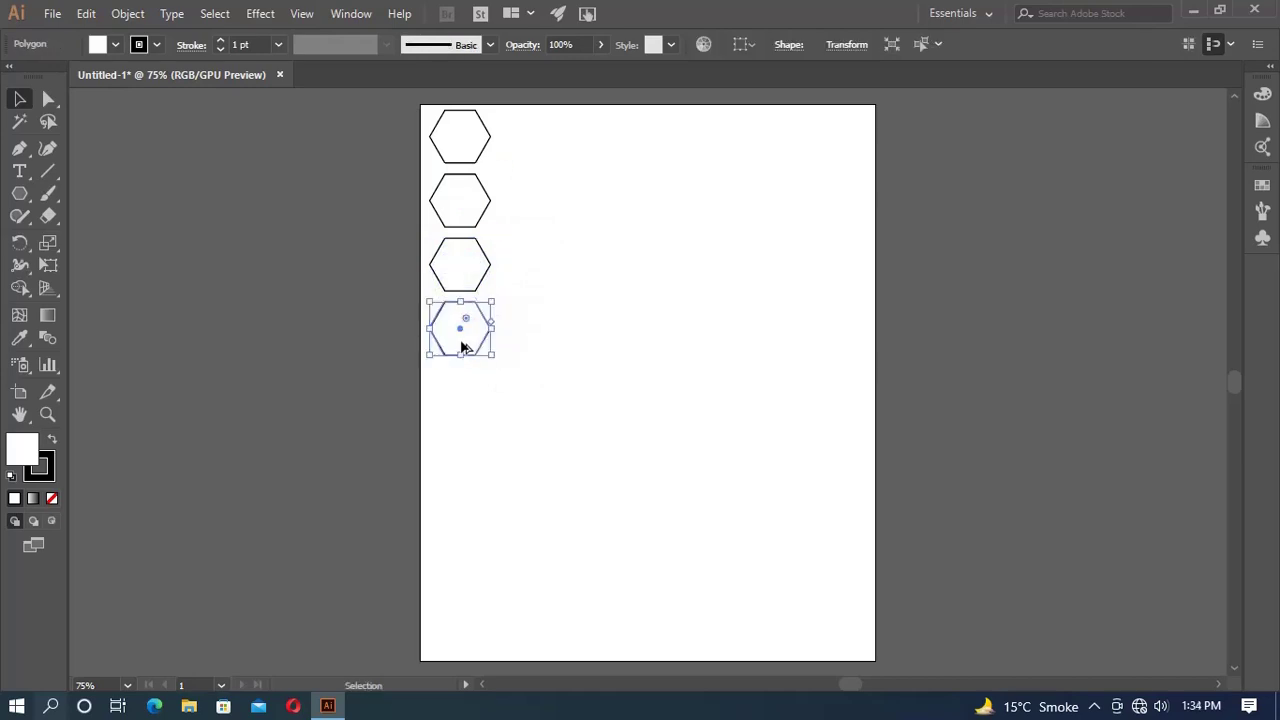
click(494, 415)
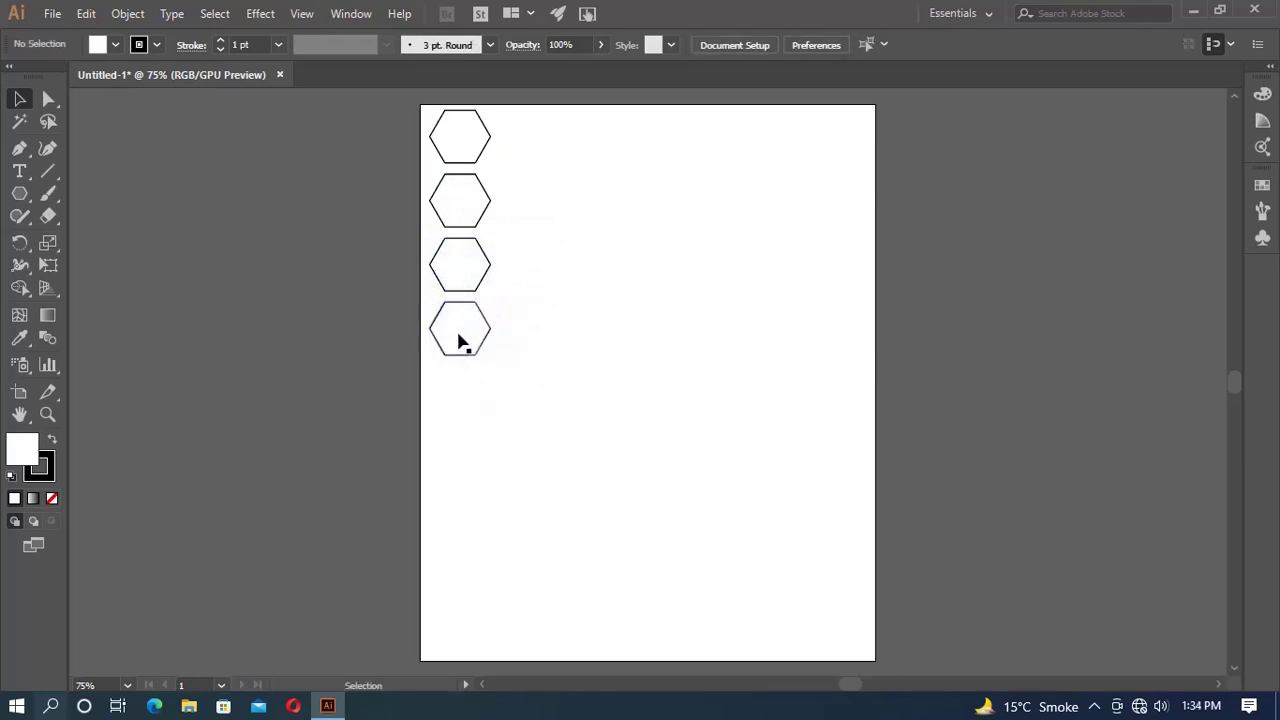
- Keep stacking copies down the left edge until the column holds nine hexagons
alt+drag(458, 341, 462, 403)
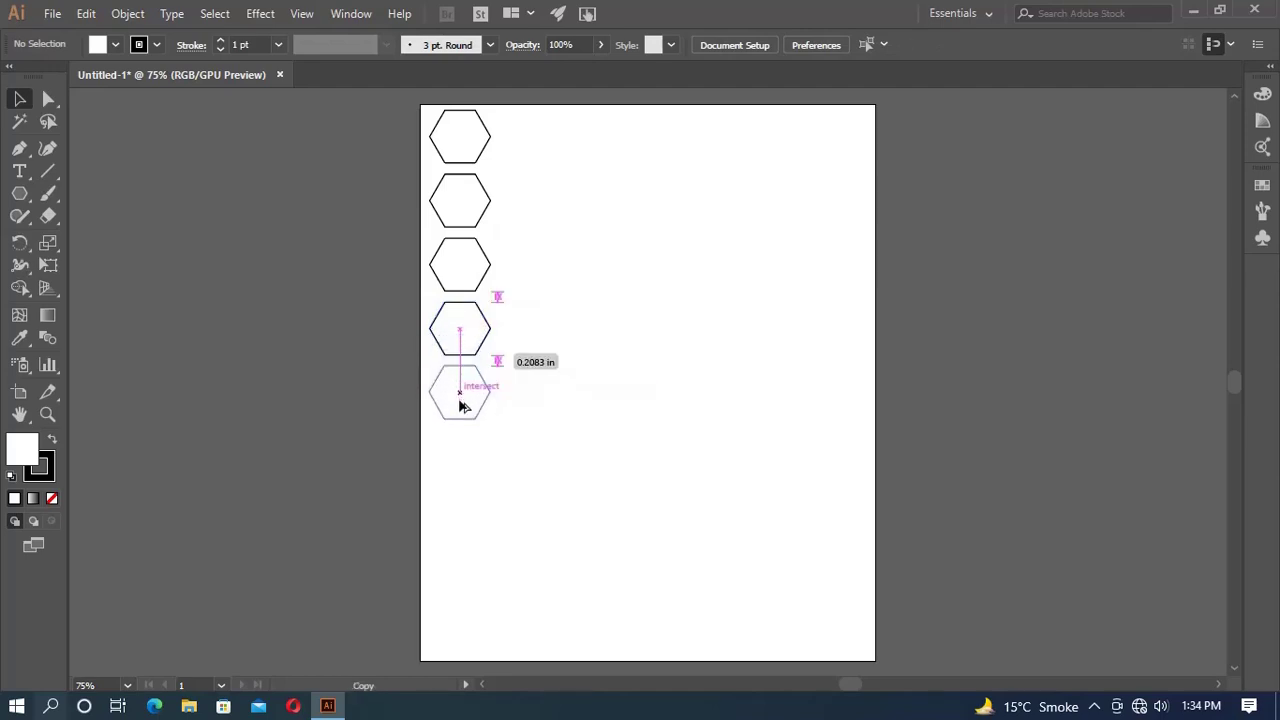
click(558, 364)
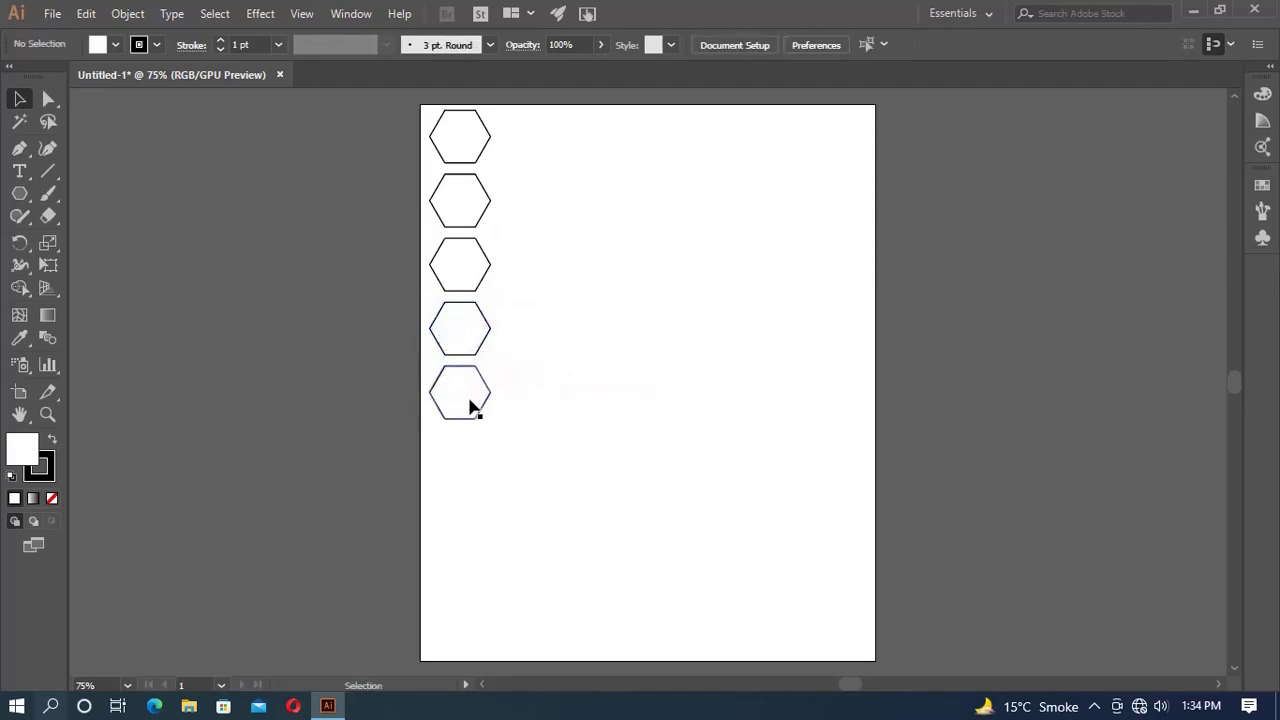
alt+drag(470, 407, 476, 650)
click(570, 446)
click(574, 491)
click(560, 590)
click(580, 518)
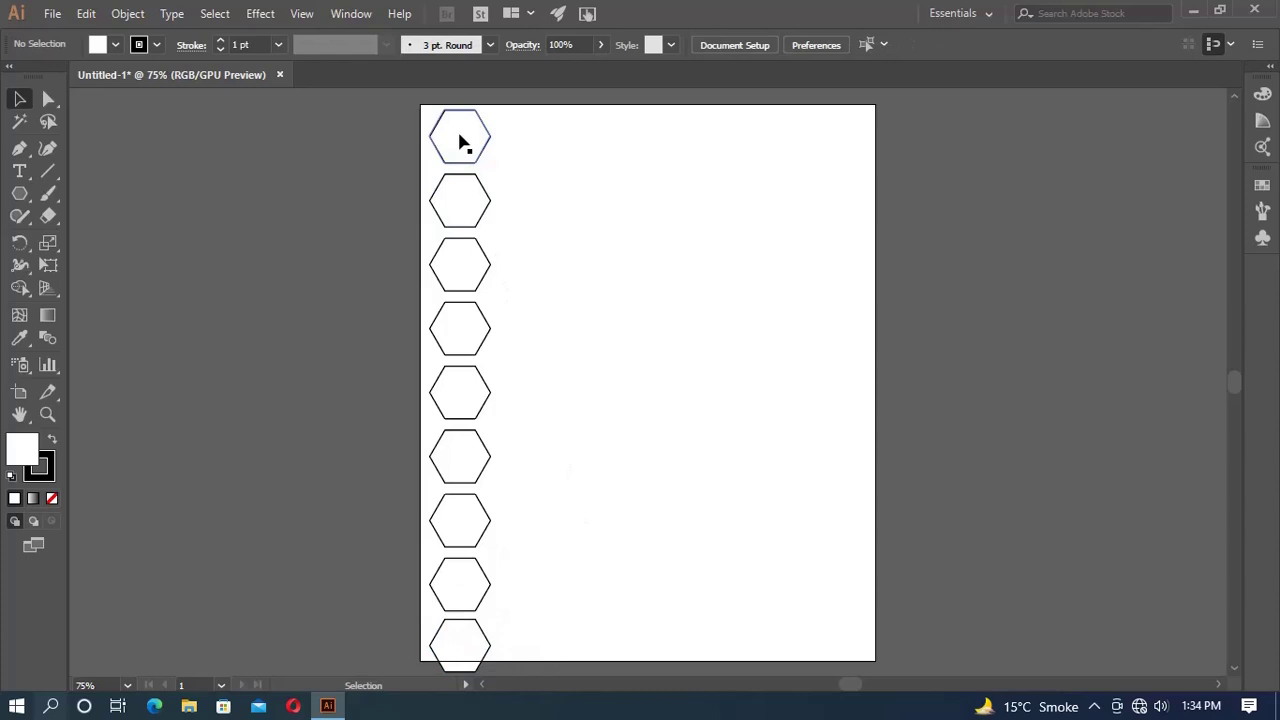
- Select the whole column and Alt-drag a half-cell-staggered copy just to its right
click(460, 138)
shift+click(451, 216)
shift+click(458, 312)
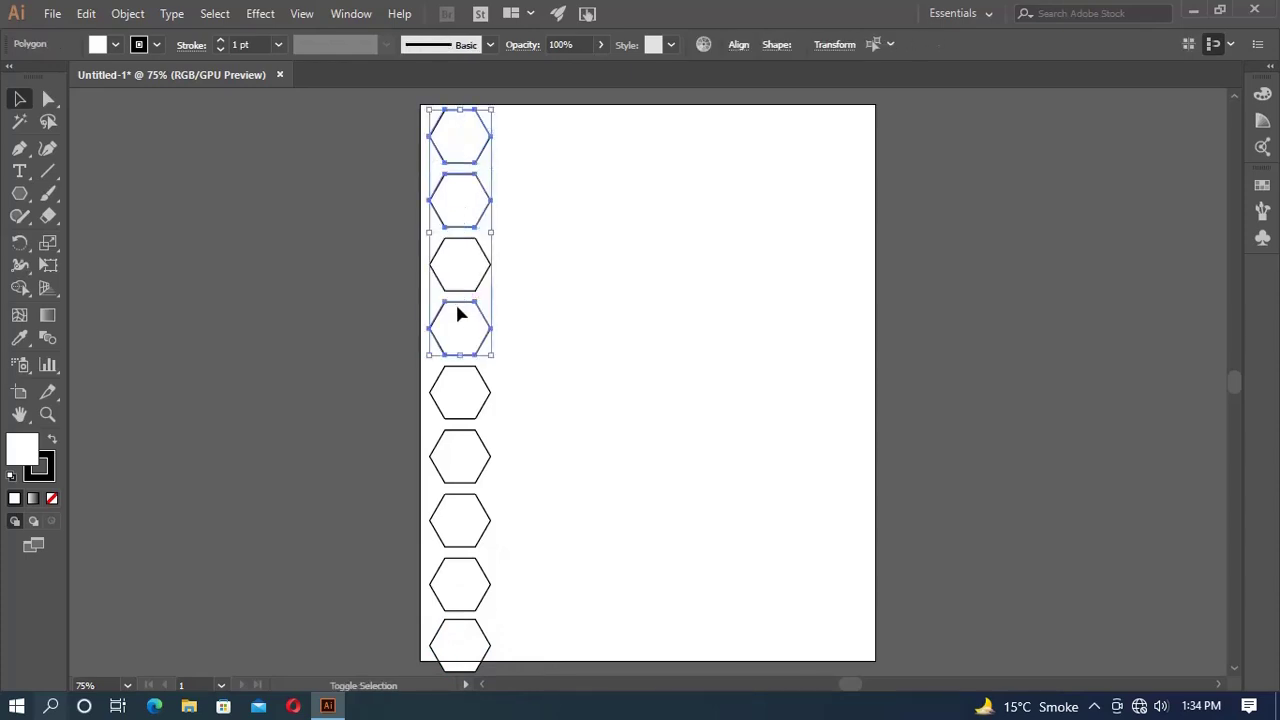
double_click(460, 394)
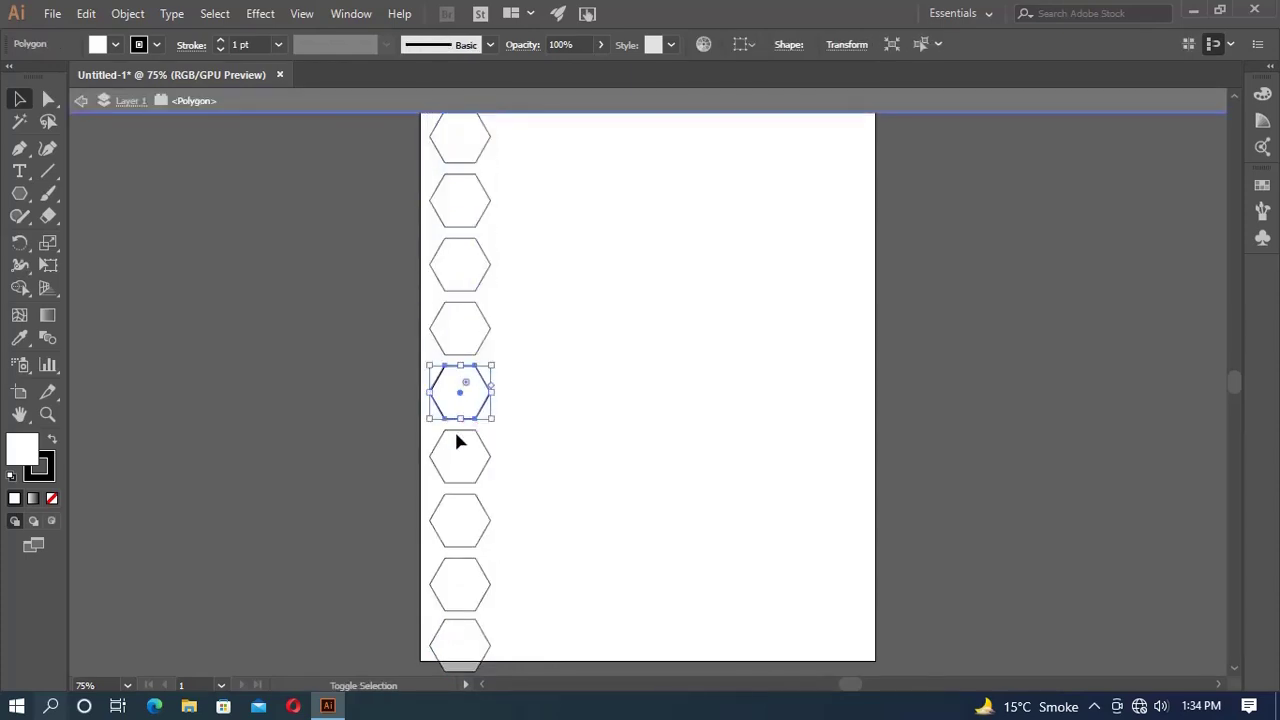
click(516, 332)
key(Escape)
key(ctrl+a)
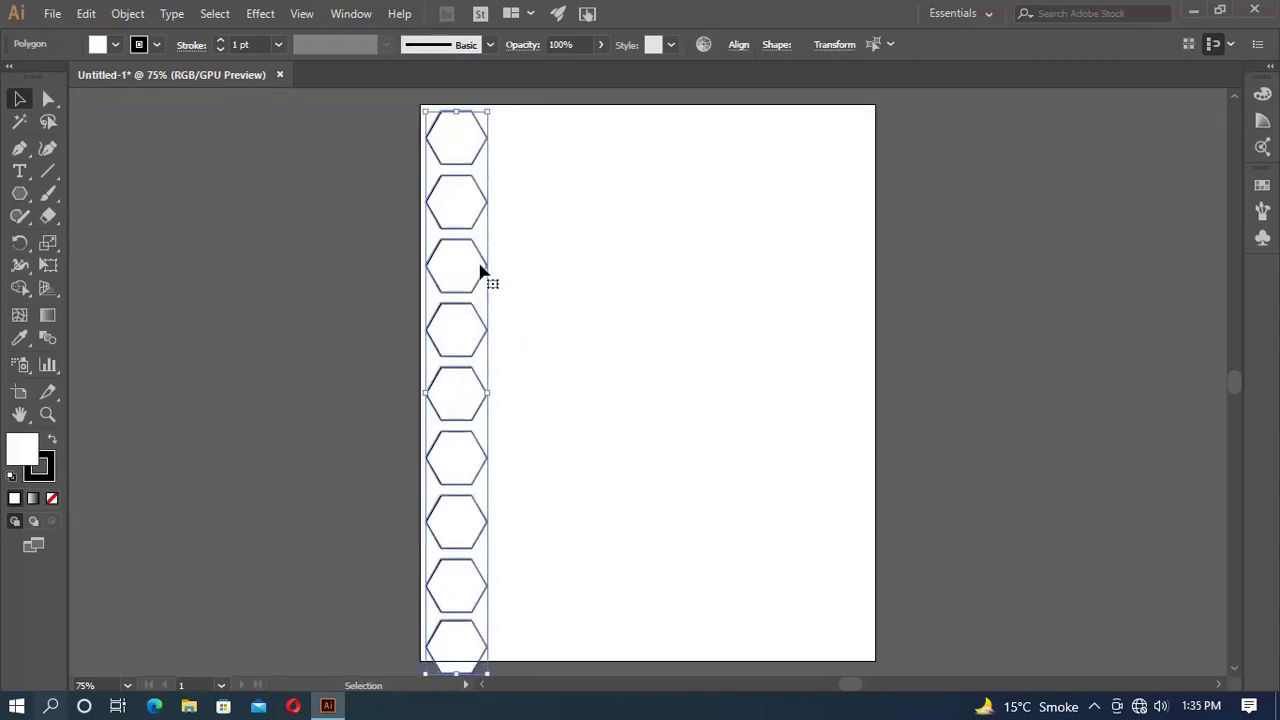
mouse_move(480, 271)
mouse_down()
mouse_move(542, 304)
mouse_move(563, 340)
mouse_move(531, 312)
mouse_up()
click(576, 316)
- Select both columns and Alt-drag a staggered copy to make four interlocking columns
click(564, 300)
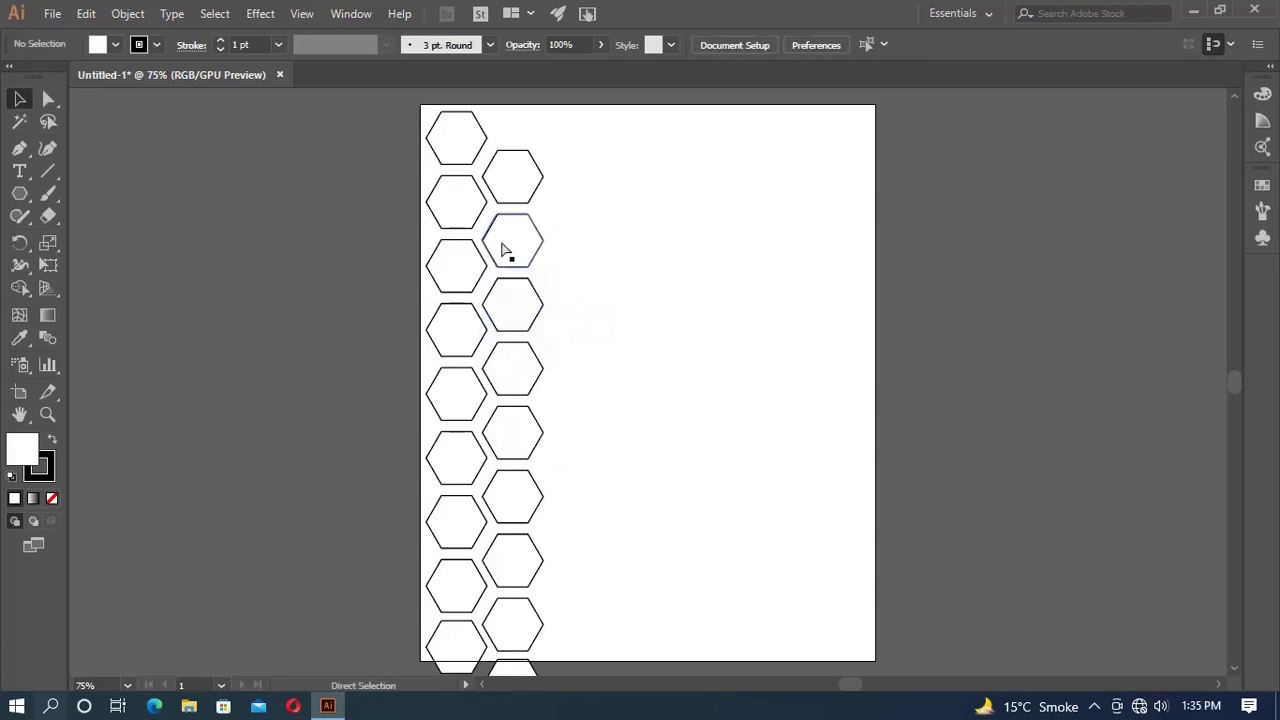
key(ctrl+a)
mouse_move(503, 249)
mouse_down()
mouse_move(629, 286)
mouse_move(620, 303)
mouse_move(634, 223)
mouse_move(614, 223)
mouse_move(614, 257)
mouse_up()
click(710, 311)
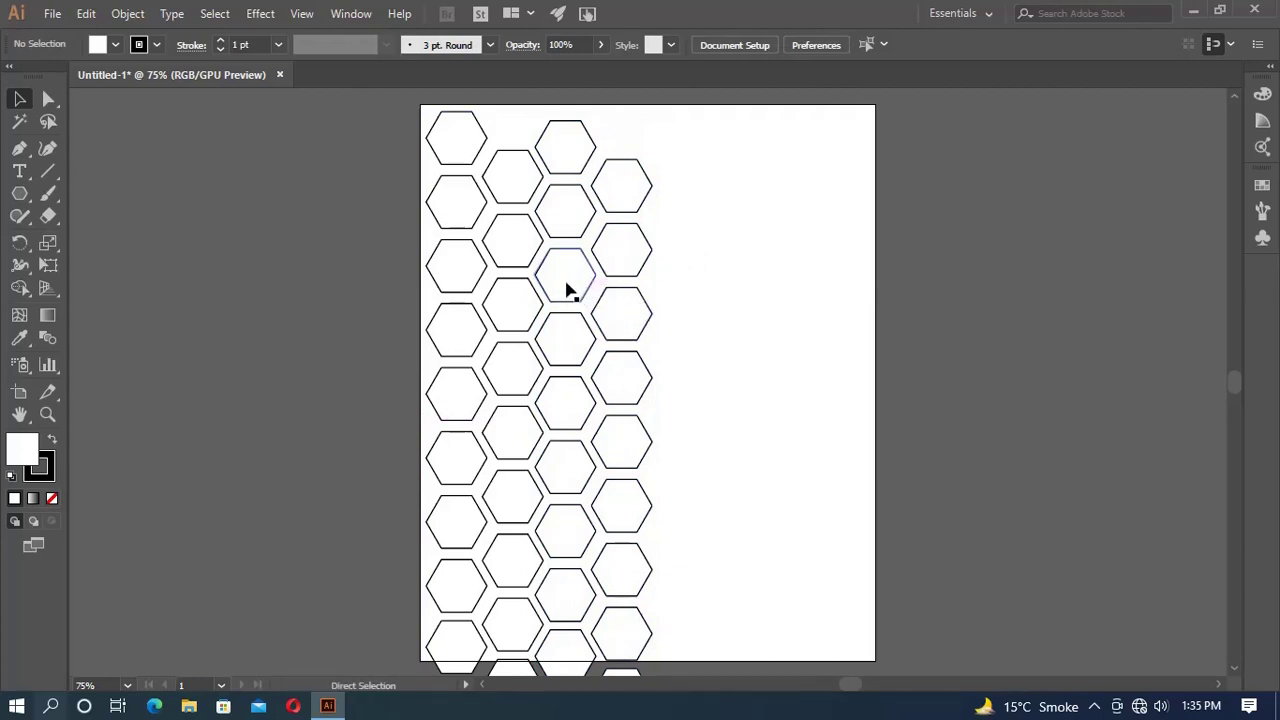
key(ctrl+a)
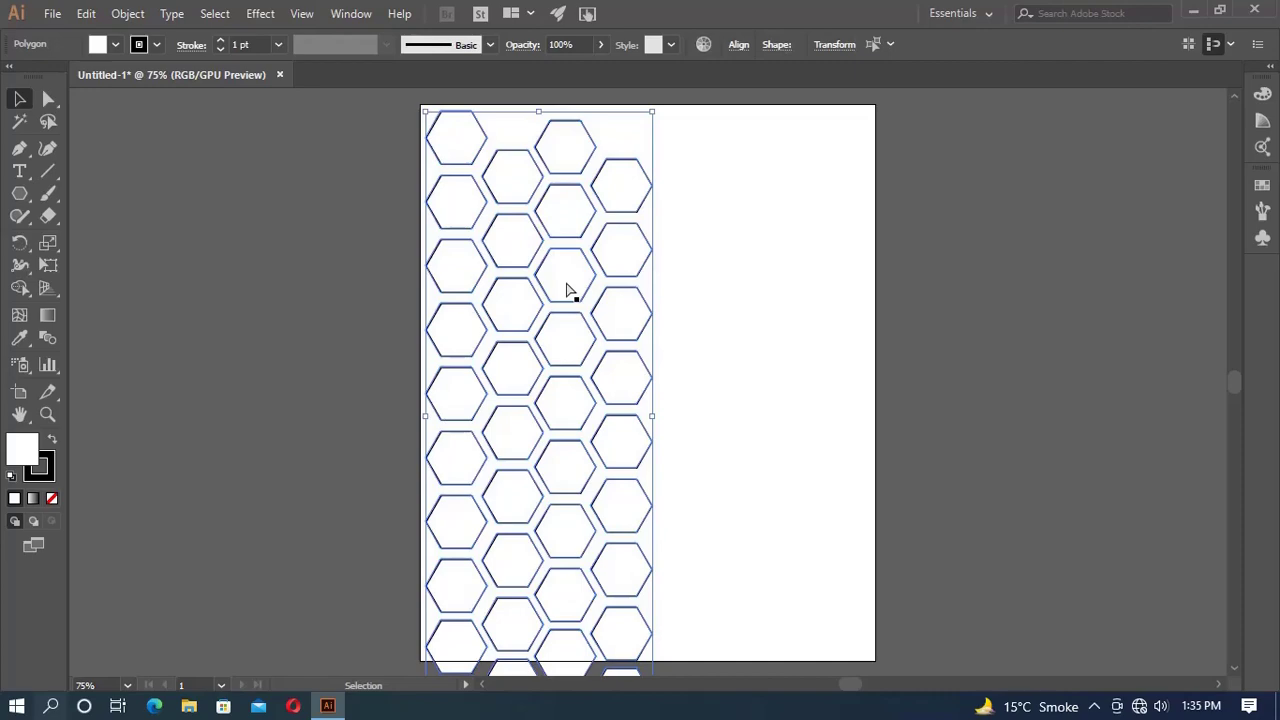
- Alt-drag the four-column hexagon strip across the artboard's right half, aligned with the existing columns
mouse_move(566, 290)
mouse_down()
mouse_move(778, 316)
mouse_move(797, 254)
mouse_move(777, 246)
mouse_move(778, 230)
mouse_move(809, 271)
mouse_move(800, 280)
mouse_move(809, 251)
mouse_move(785, 241)
mouse_up()
click(930, 252)
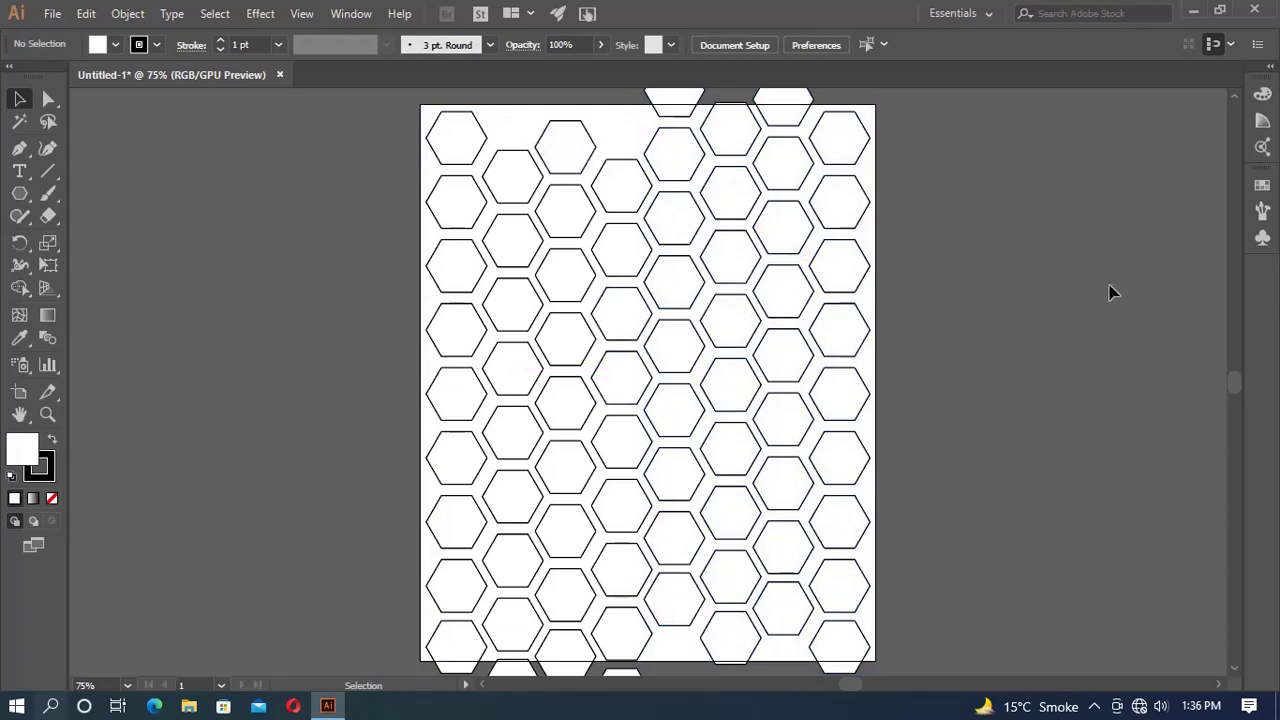
- Move the stray hexagons below the artboard into the gaps along the bottom edge
drag(1235, 381, 1235, 393)
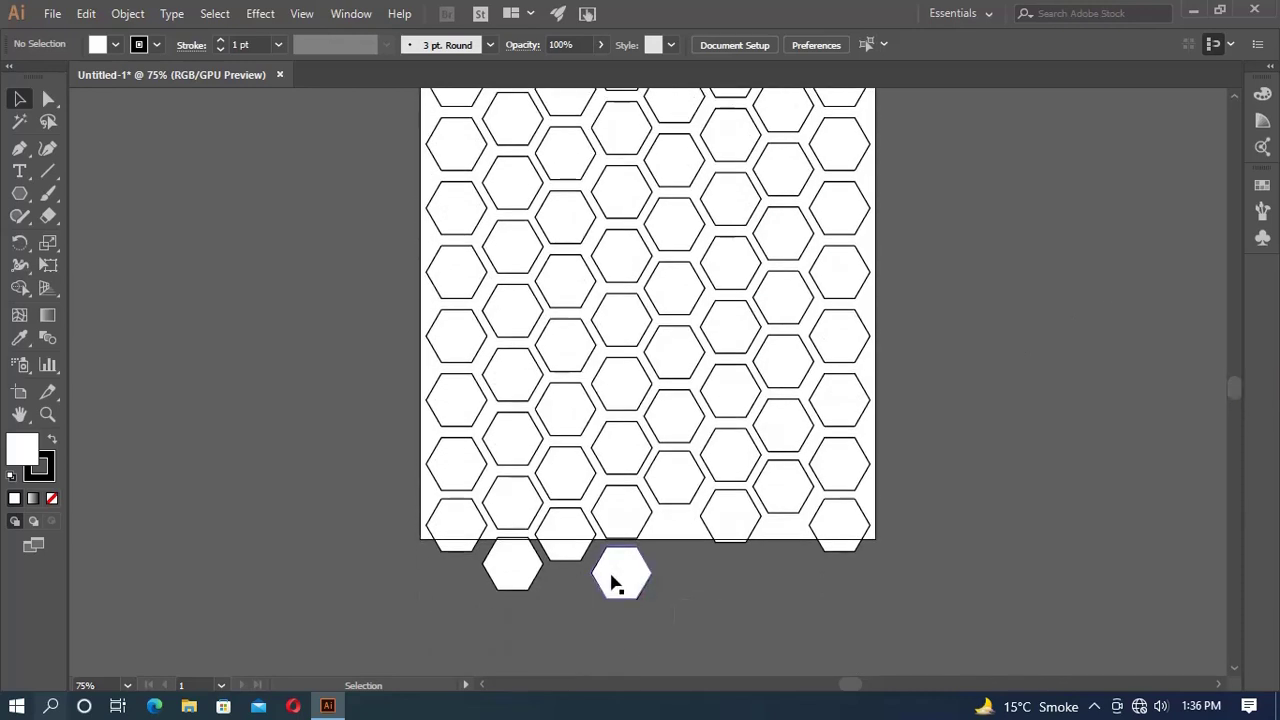
mouse_move(612, 582)
mouse_down()
mouse_move(651, 570)
mouse_move(675, 543)
mouse_up()
click(609, 613)
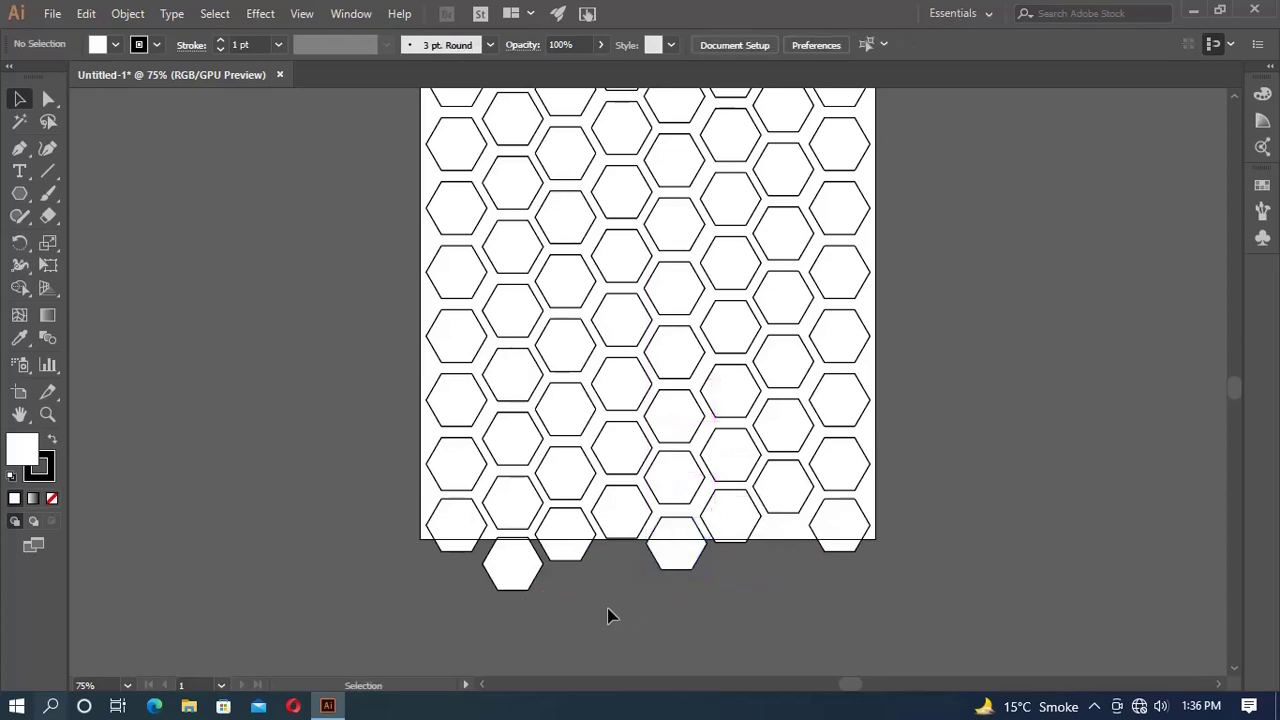
mouse_move(508, 577)
mouse_down()
mouse_move(706, 594)
mouse_move(771, 563)
mouse_up()
scroll(771, 563, up, 5)
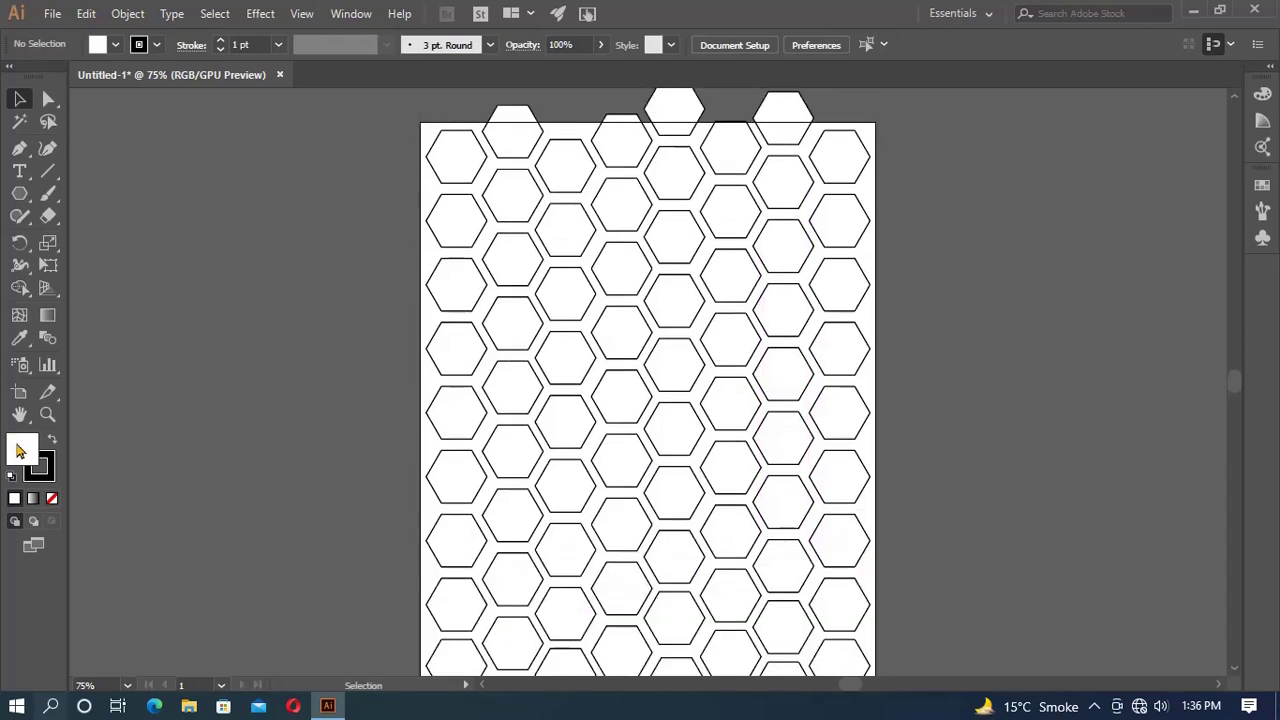
double_click(20, 451)
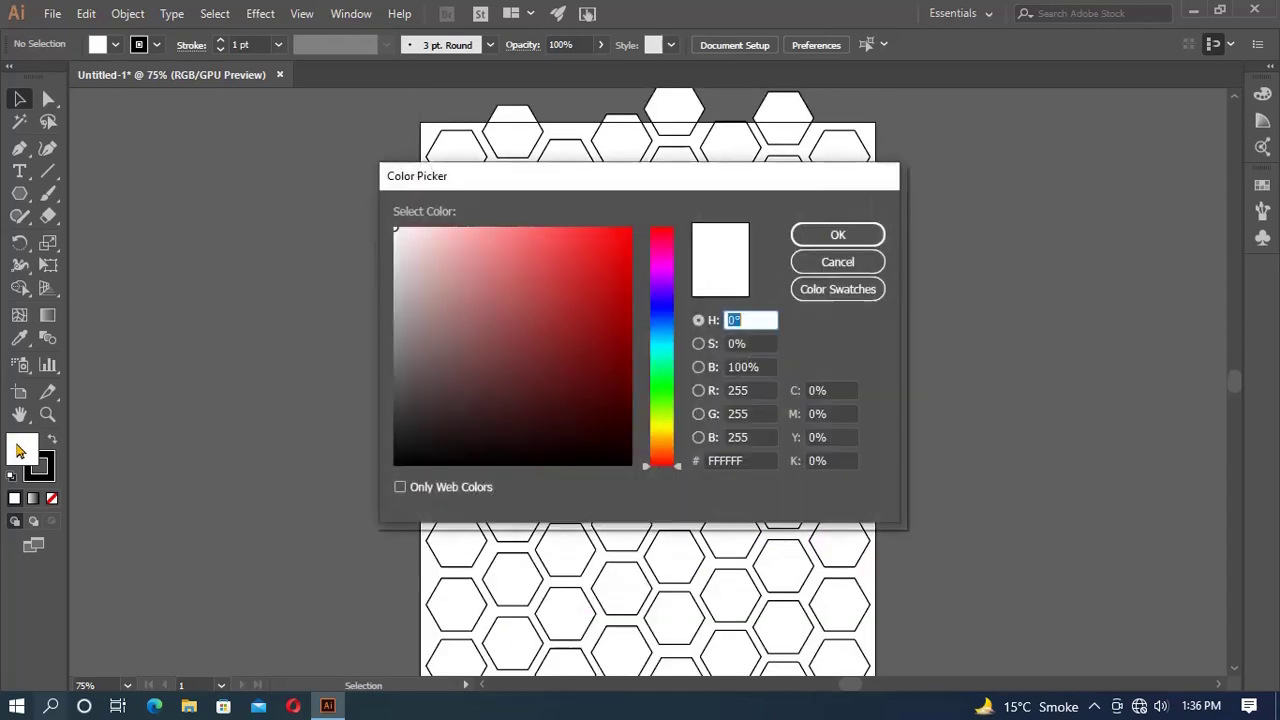
- Fill all hexagons with golden tan EAC56A, starting from a tan colour swatch
click(826, 289)
click(658, 373)
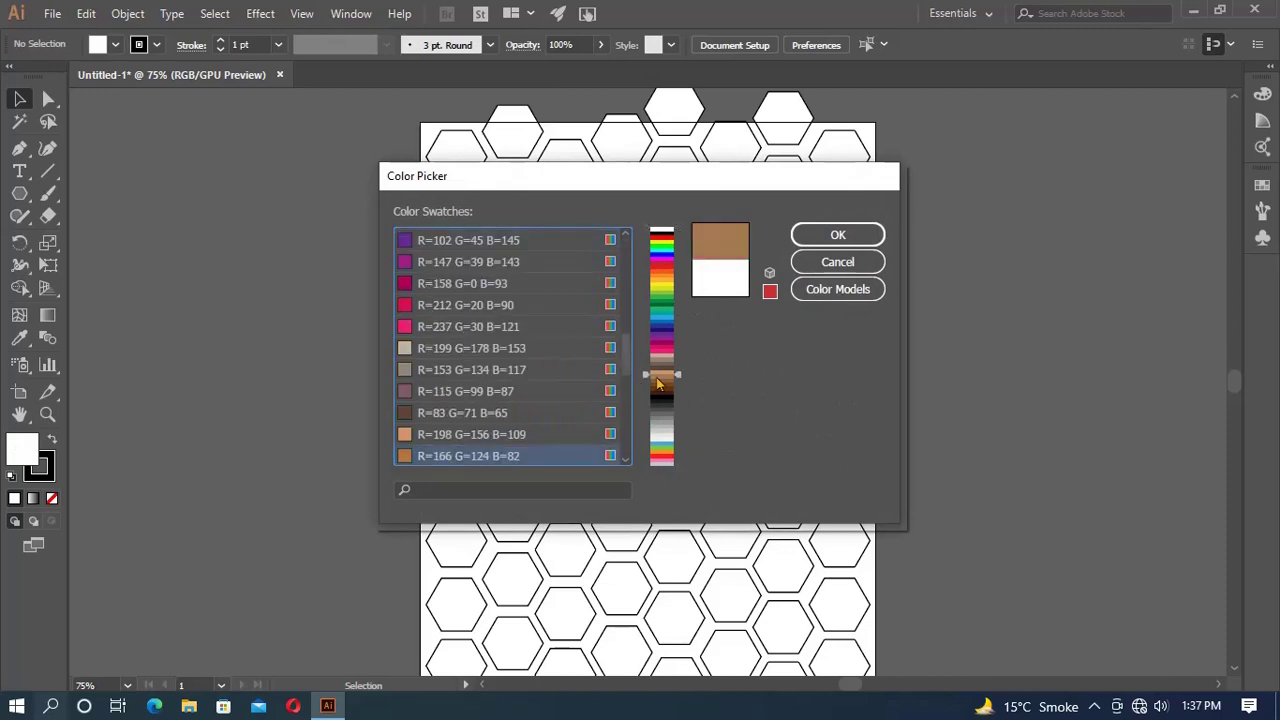
drag(668, 385, 667, 379)
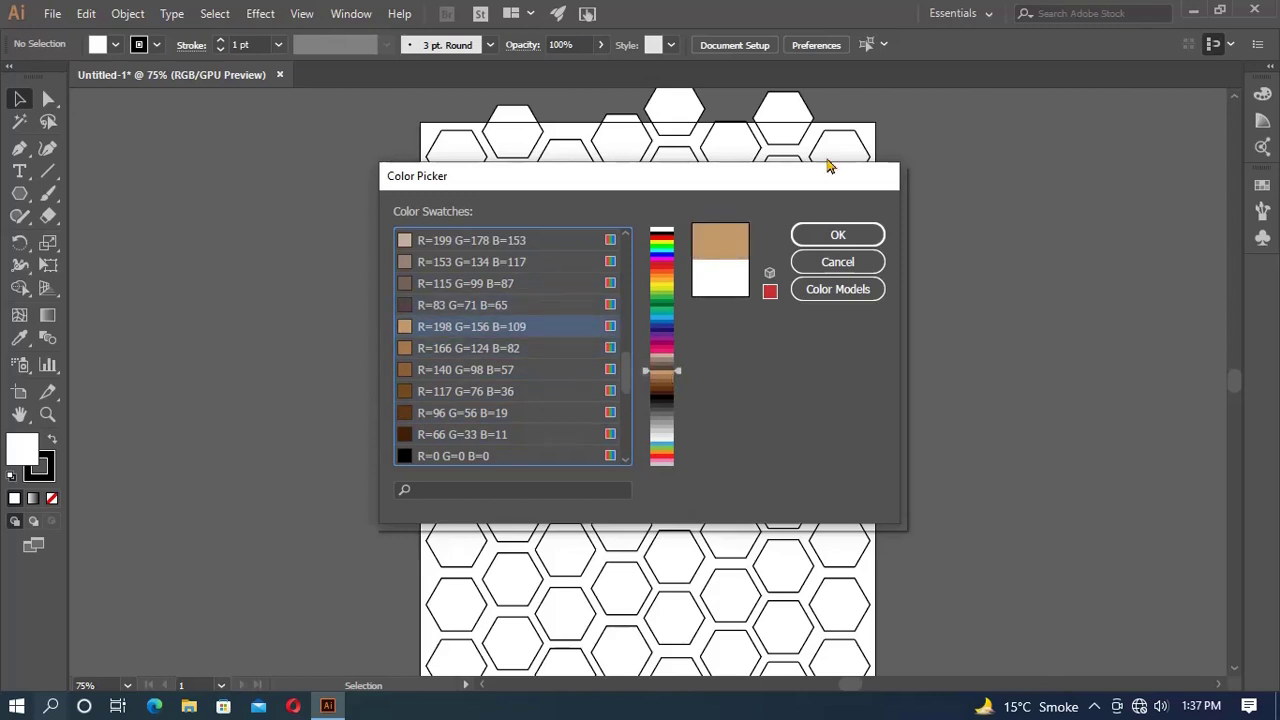
click(843, 234)
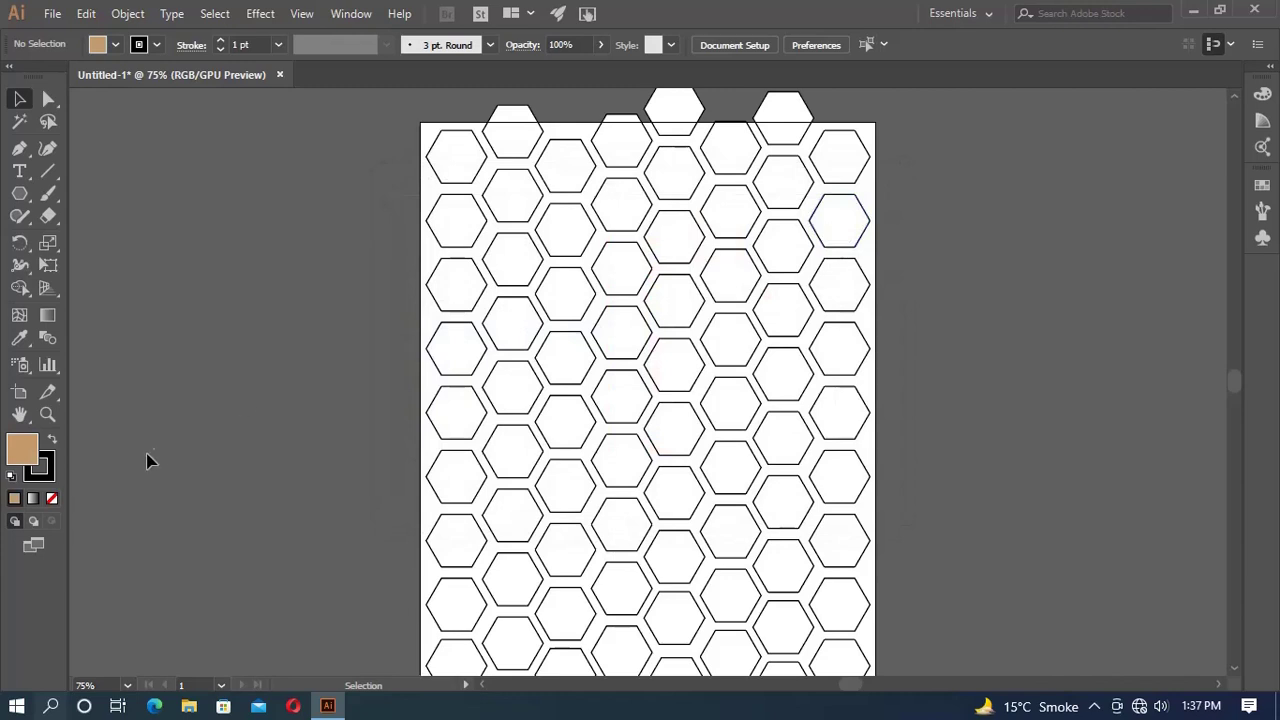
double_click(15, 458)
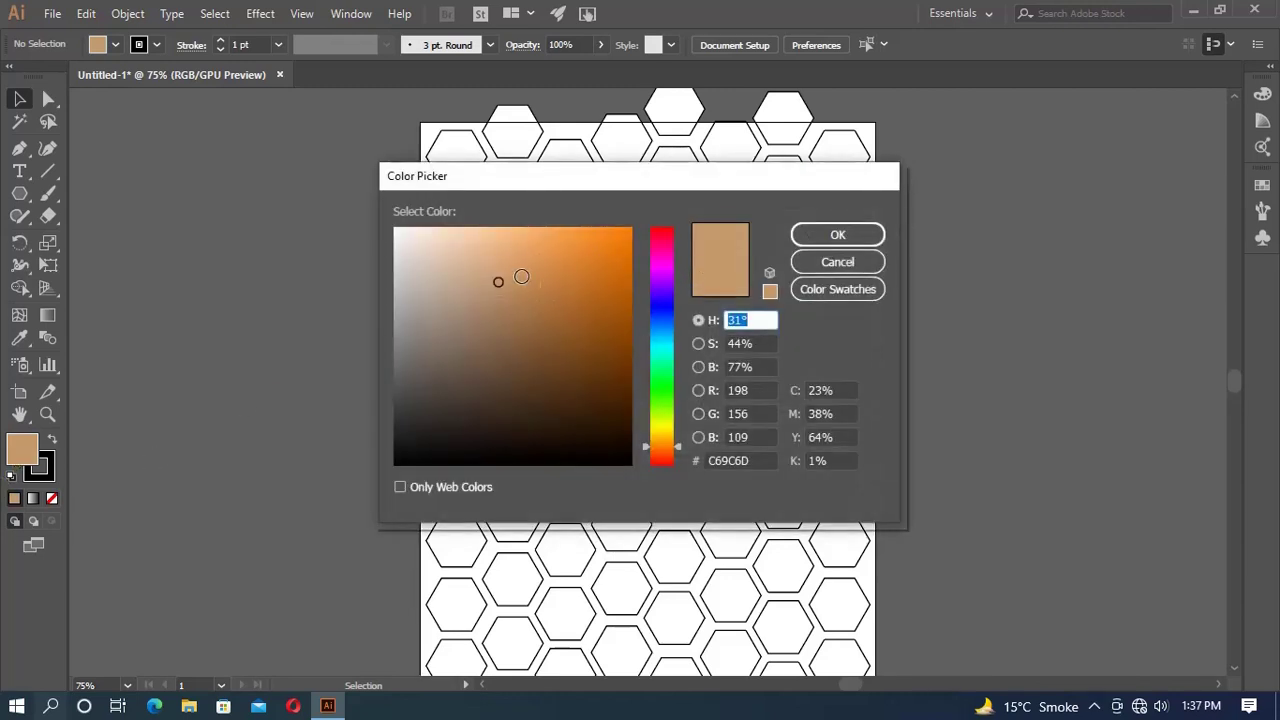
drag(496, 284, 494, 303)
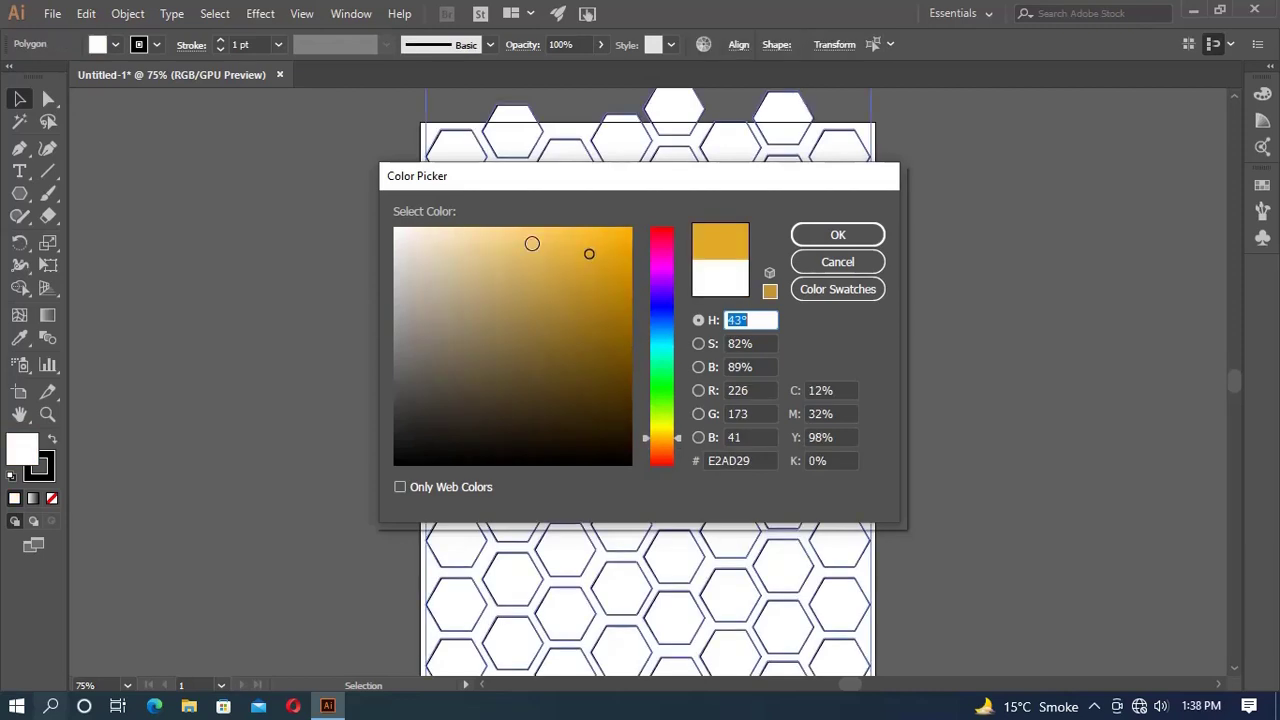
click(527, 244)
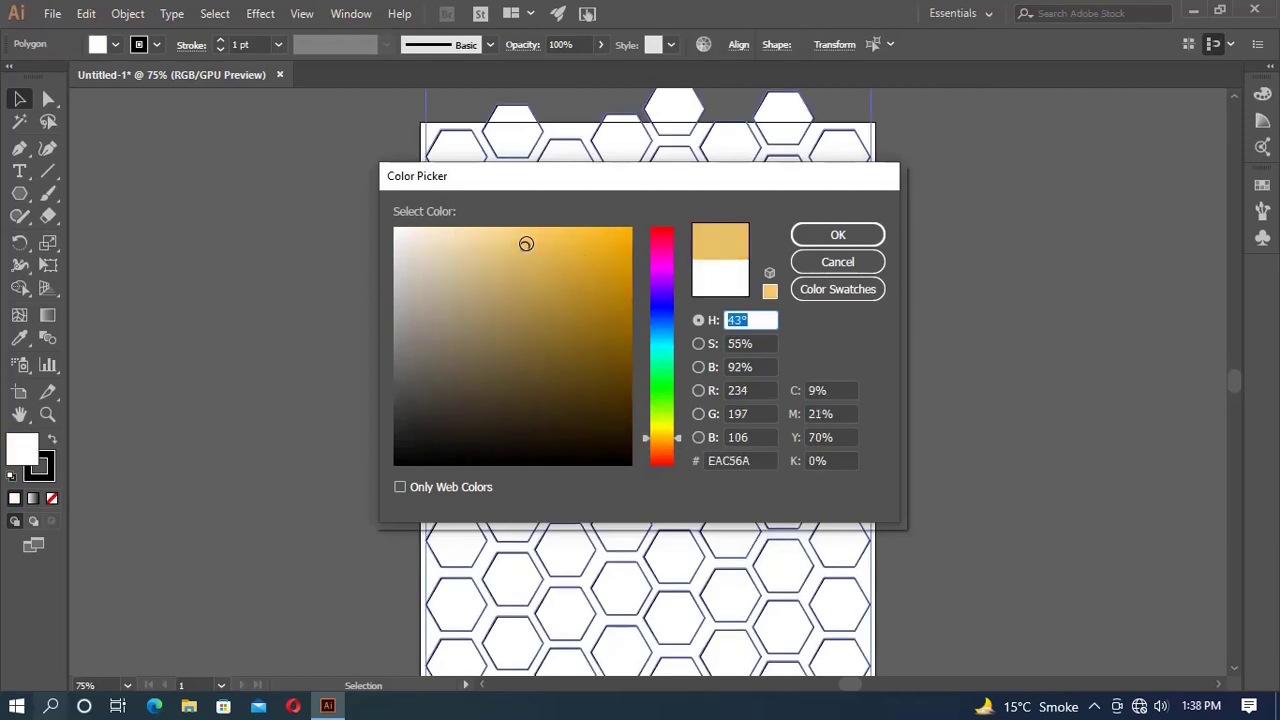
click(824, 235)
click(977, 337)
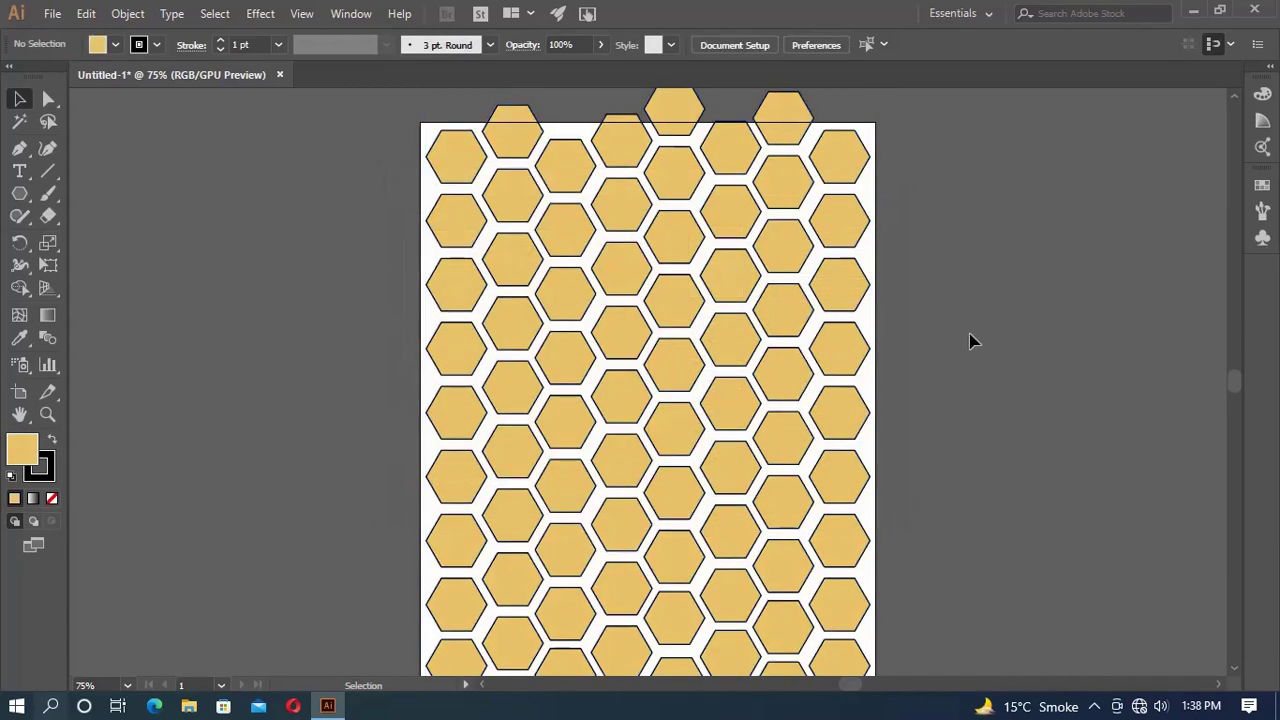
- Set the outline colour to pale yellow F1F47A using the Color Picker hue slider
double_click(31, 478)
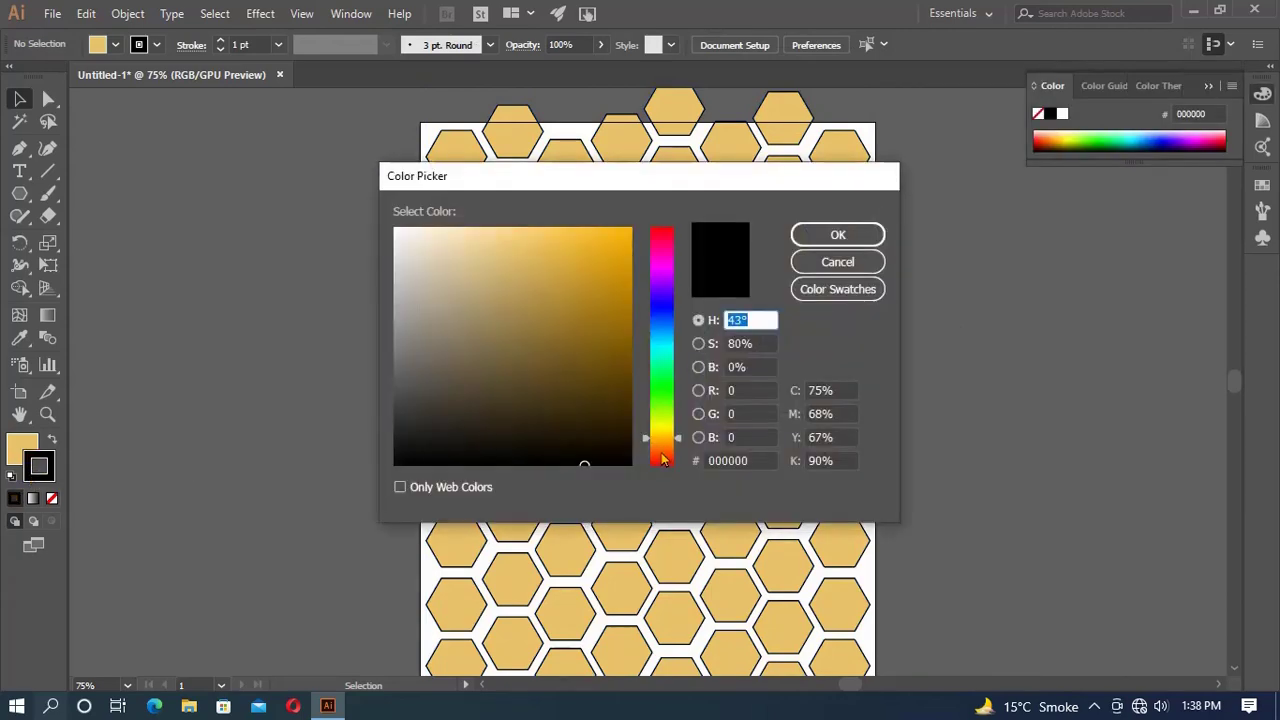
drag(664, 458, 657, 433)
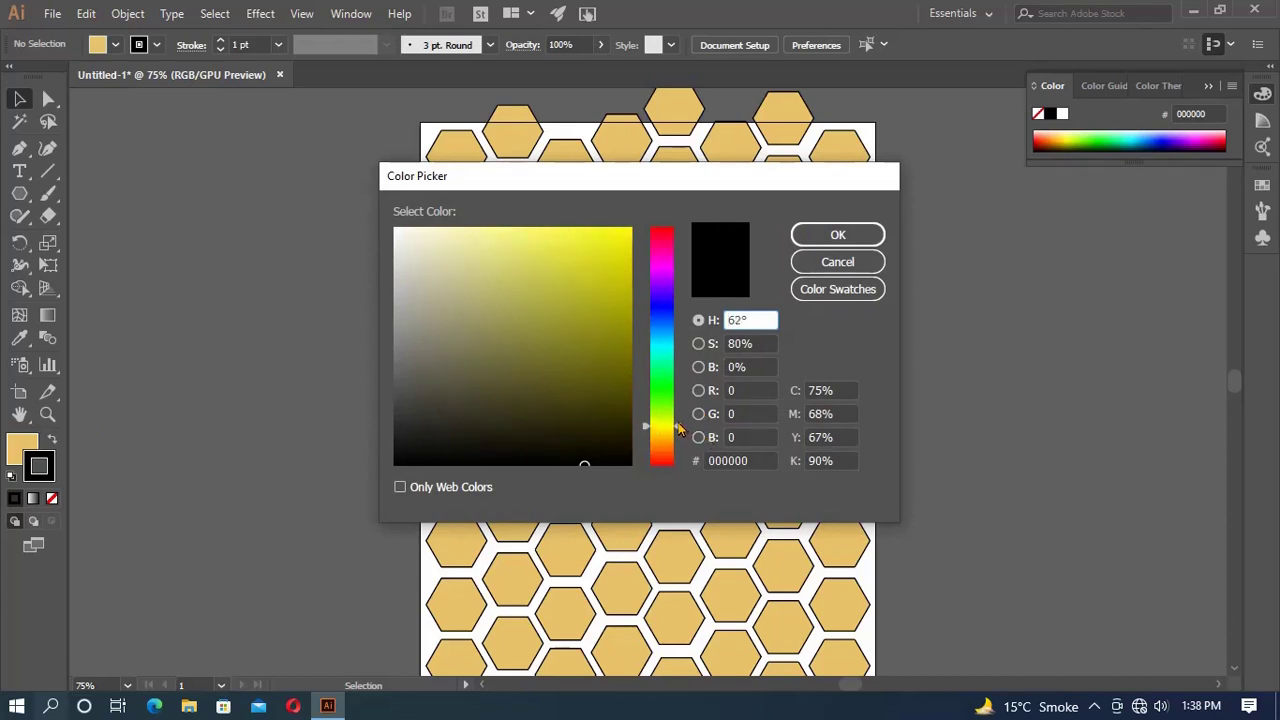
drag(677, 428, 677, 431)
drag(677, 425, 668, 428)
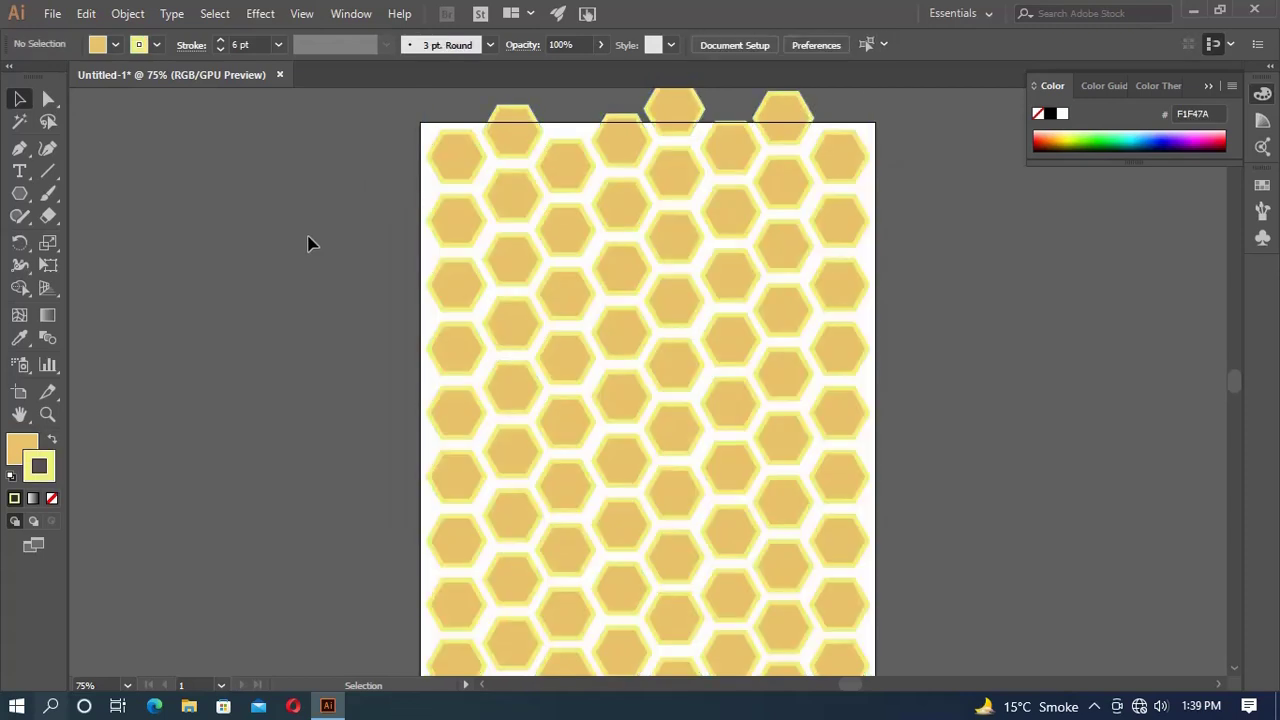
- Give every hexagon a 3 pt outline weight
click(278, 45)
click(308, 188)
key(ctrl+a)
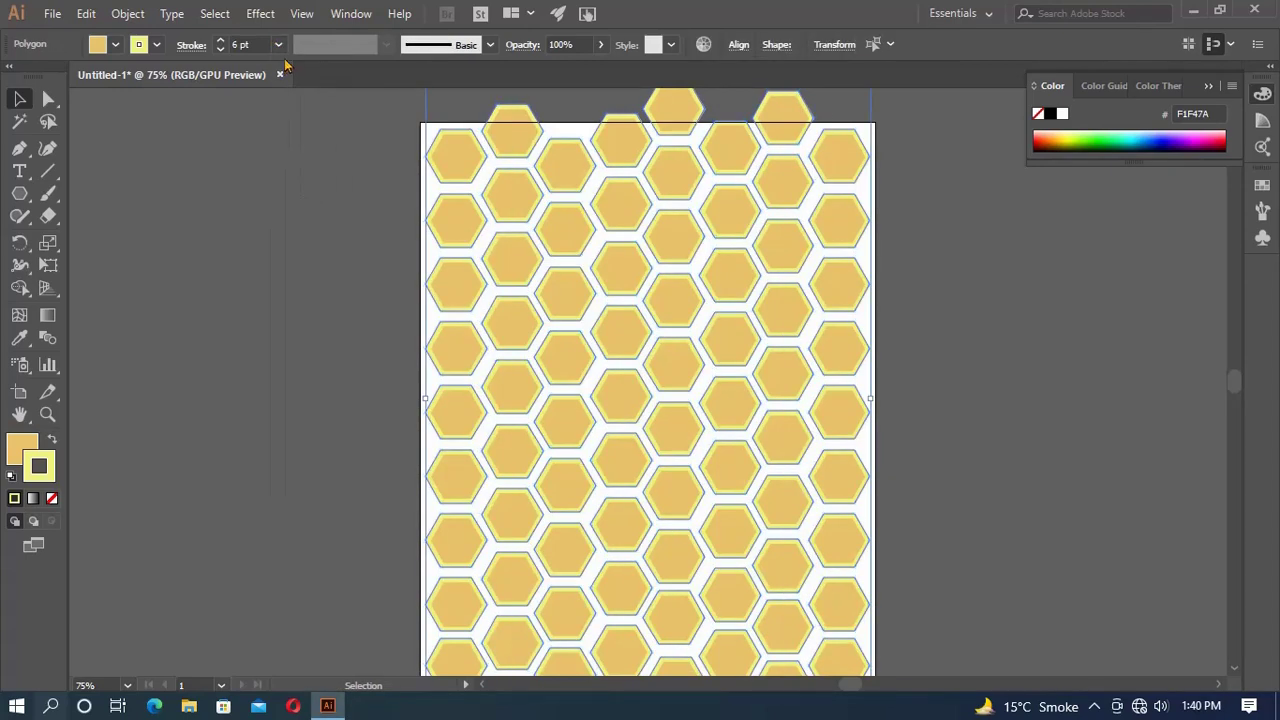
click(280, 45)
click(306, 167)
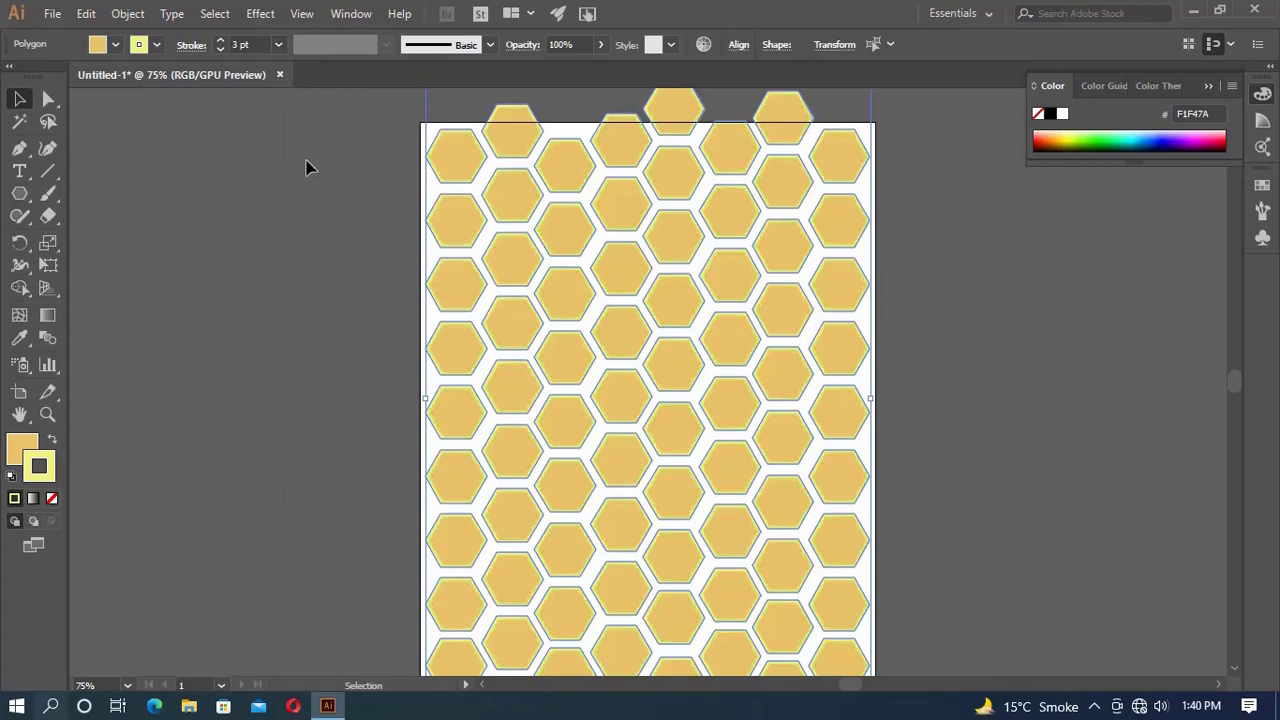
click(364, 254)
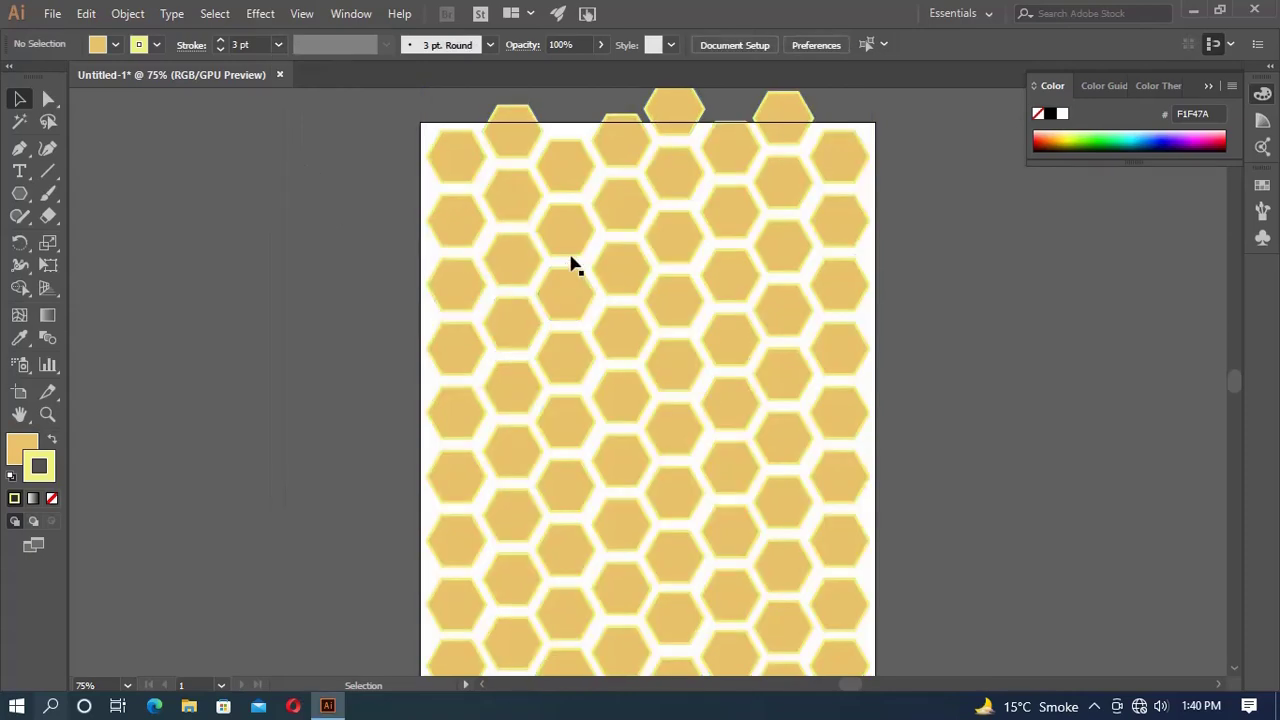
- Choose a dark brown outline colour around hue 40° in the Color Picker
double_click(44, 473)
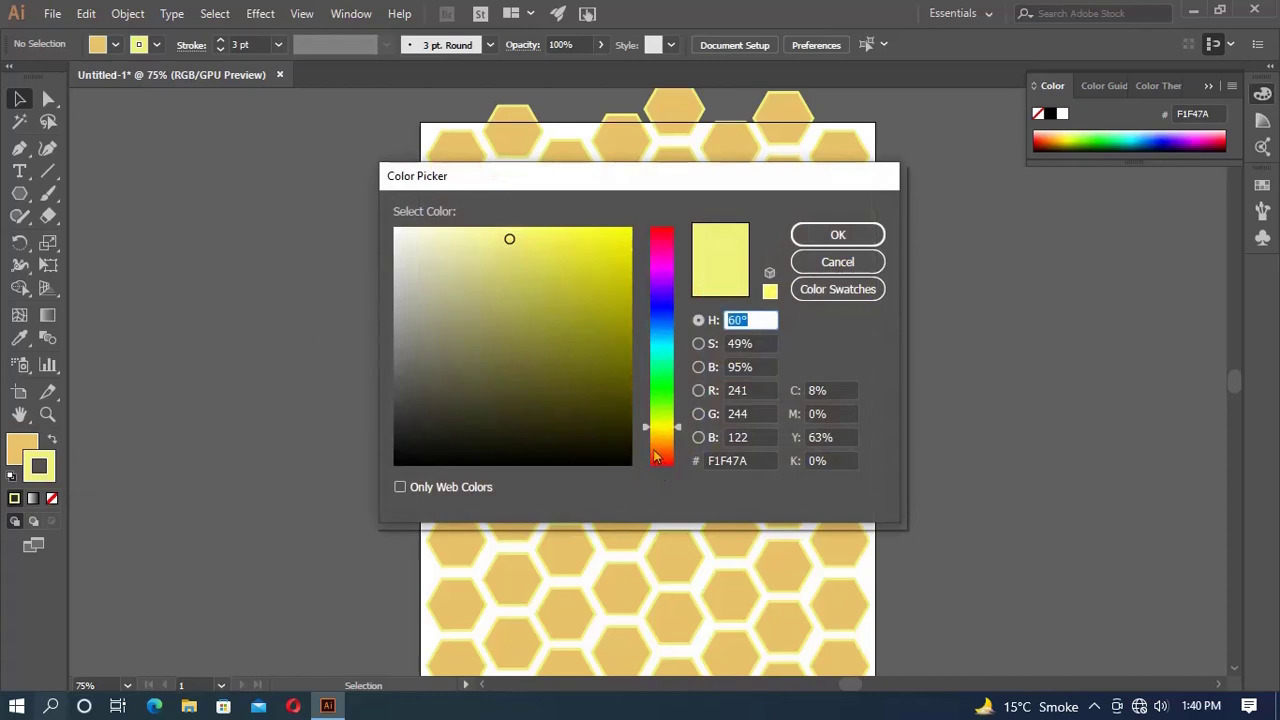
click(651, 446)
click(615, 331)
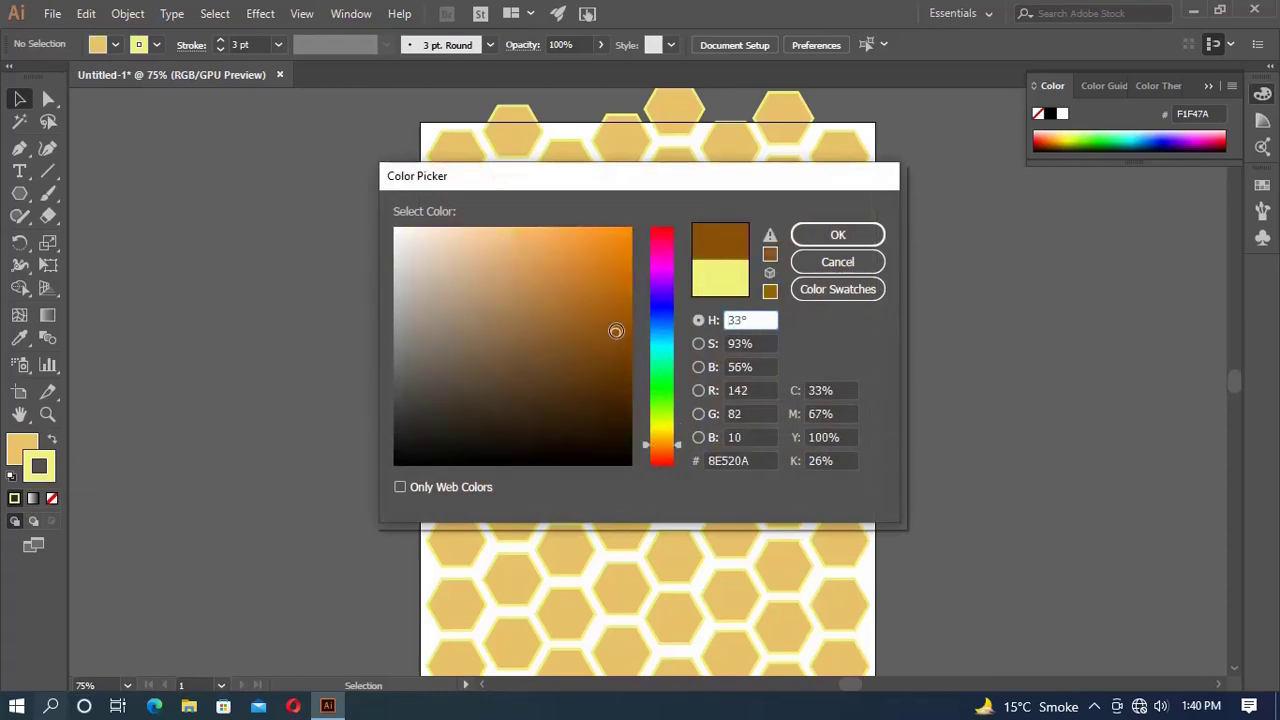
click(818, 243)
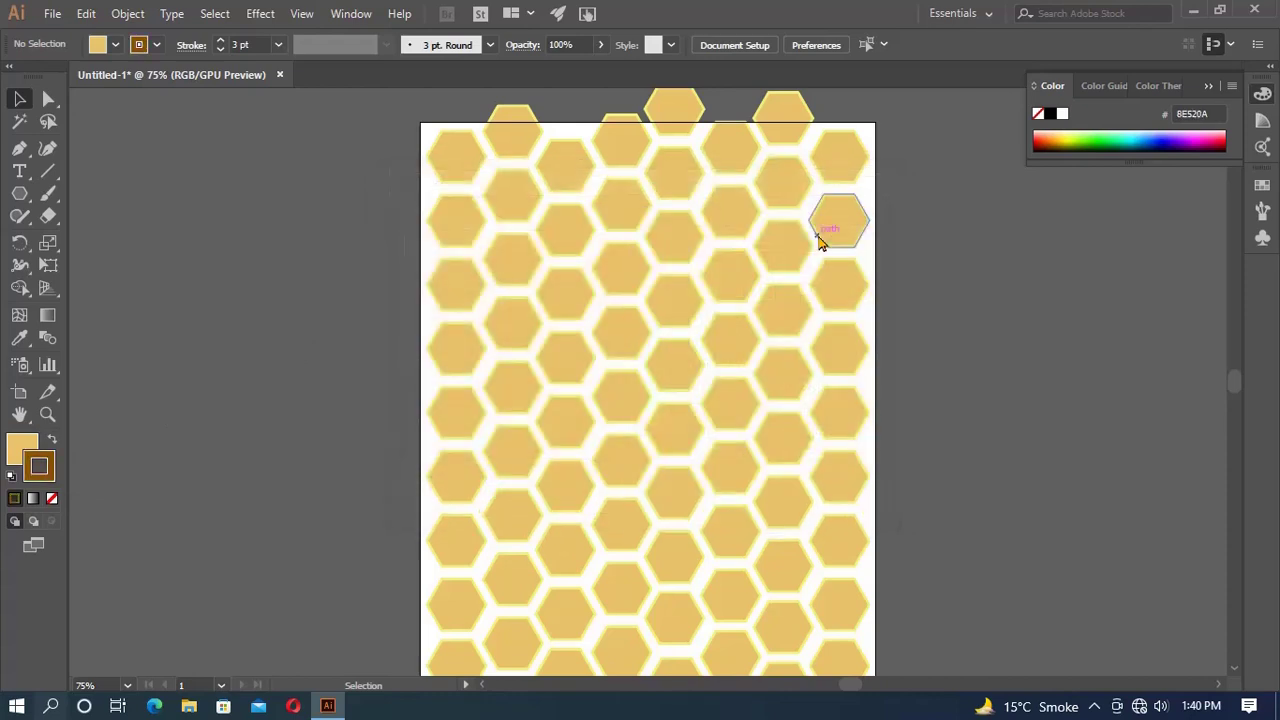
- Select all hexagons and apply the dark brown 77540E outline to them
key(ctrl+a)
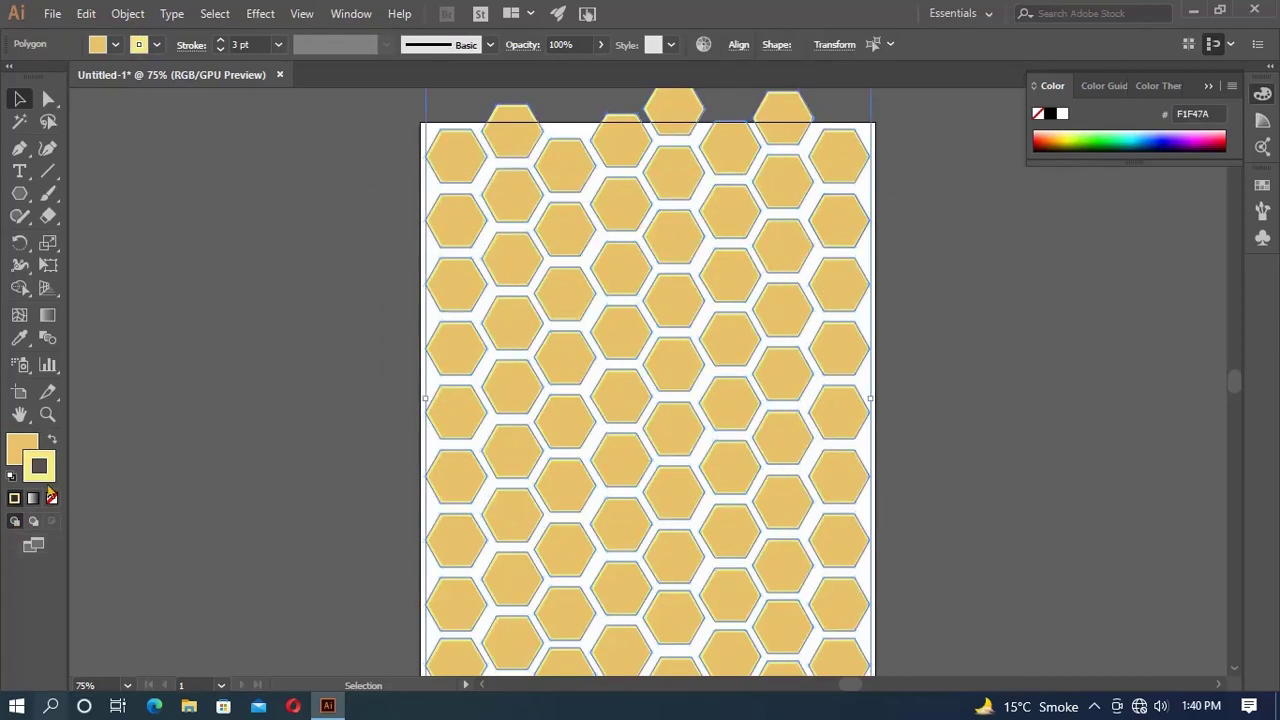
double_click(44, 476)
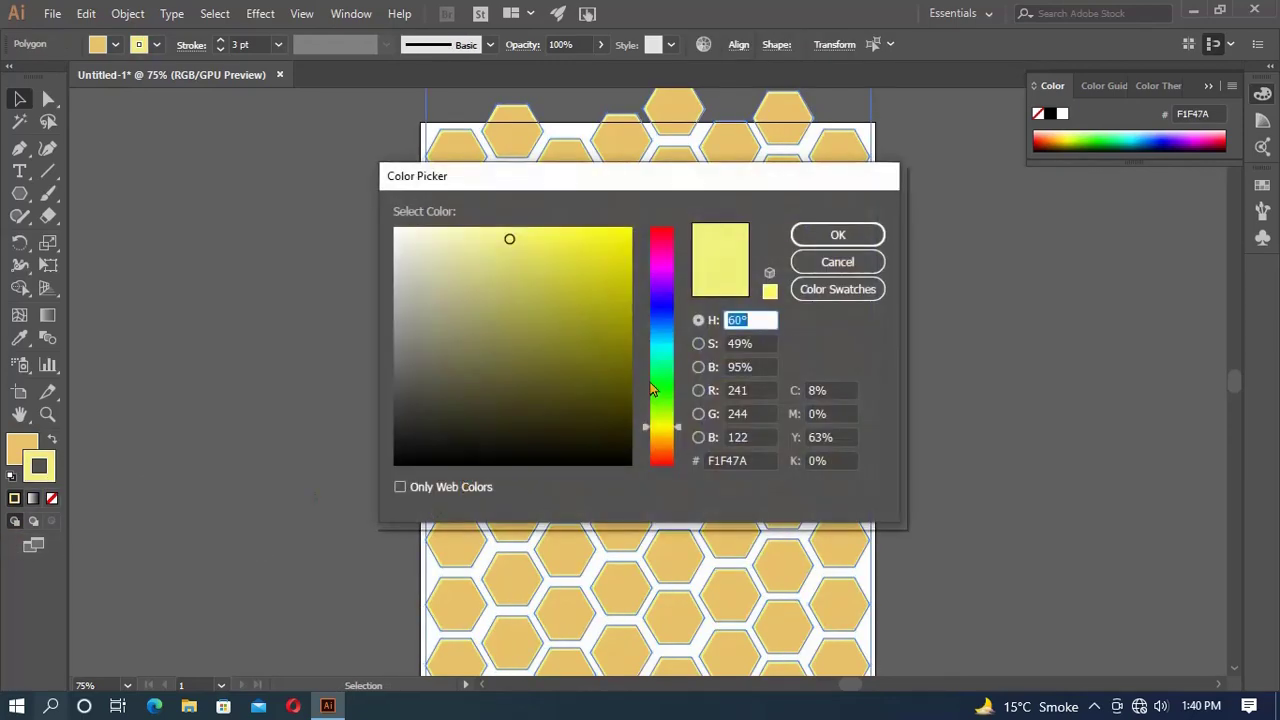
key(Down)
click(662, 441)
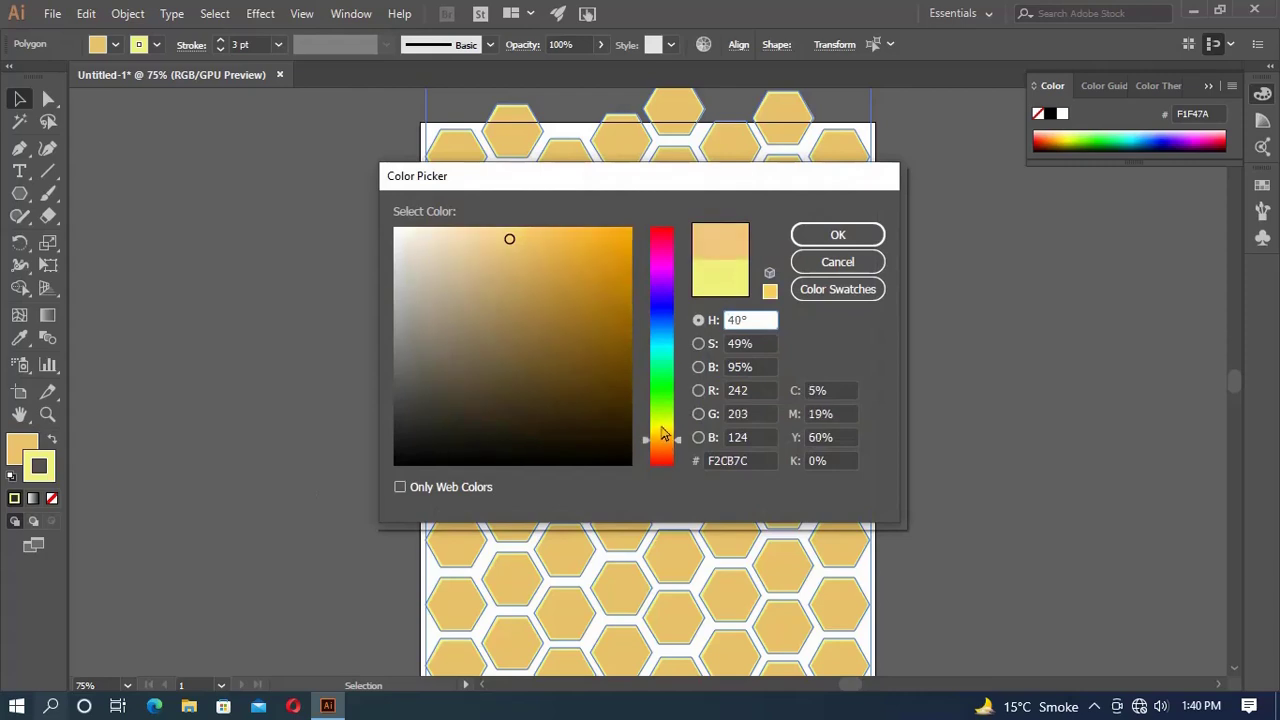
click(606, 351)
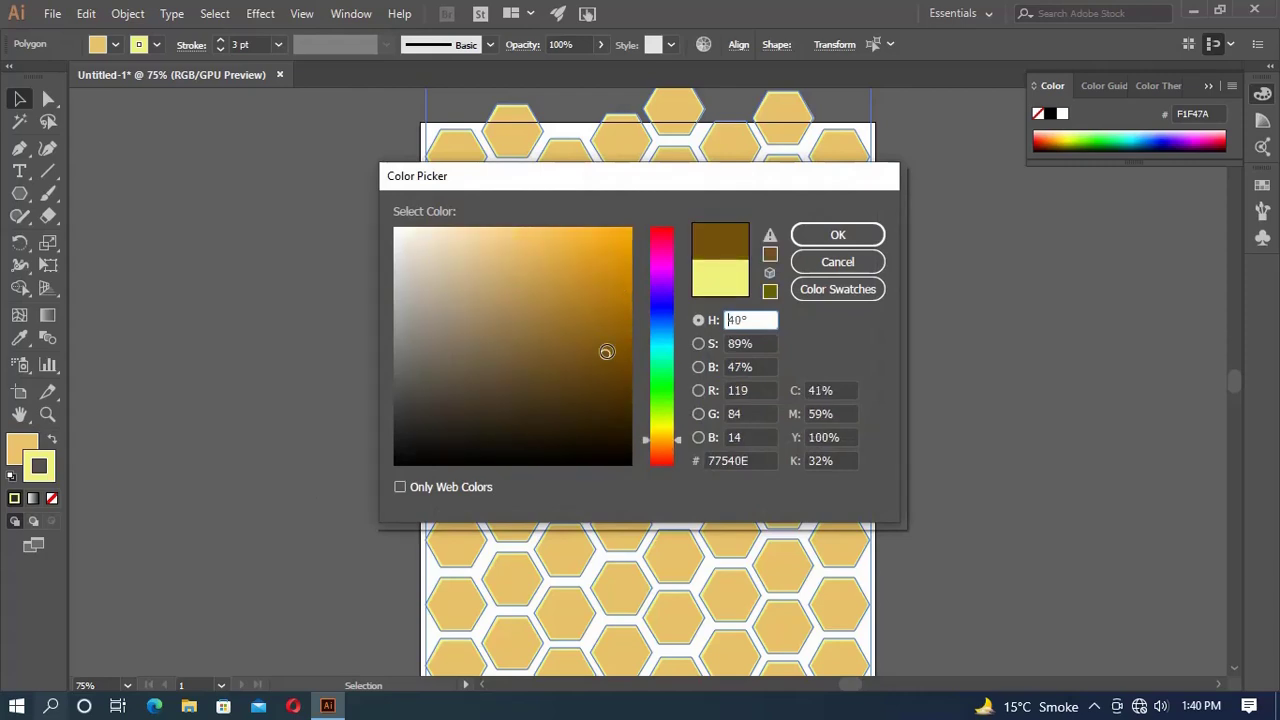
click(821, 236)
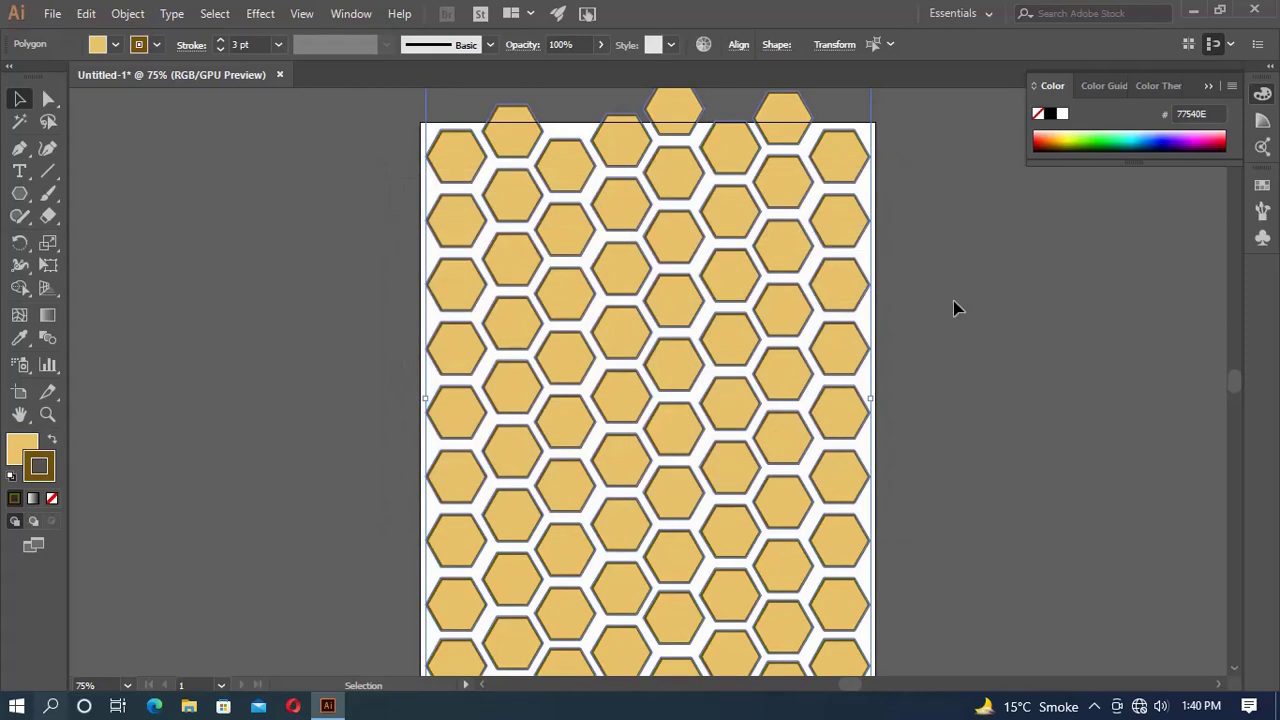
click(996, 333)
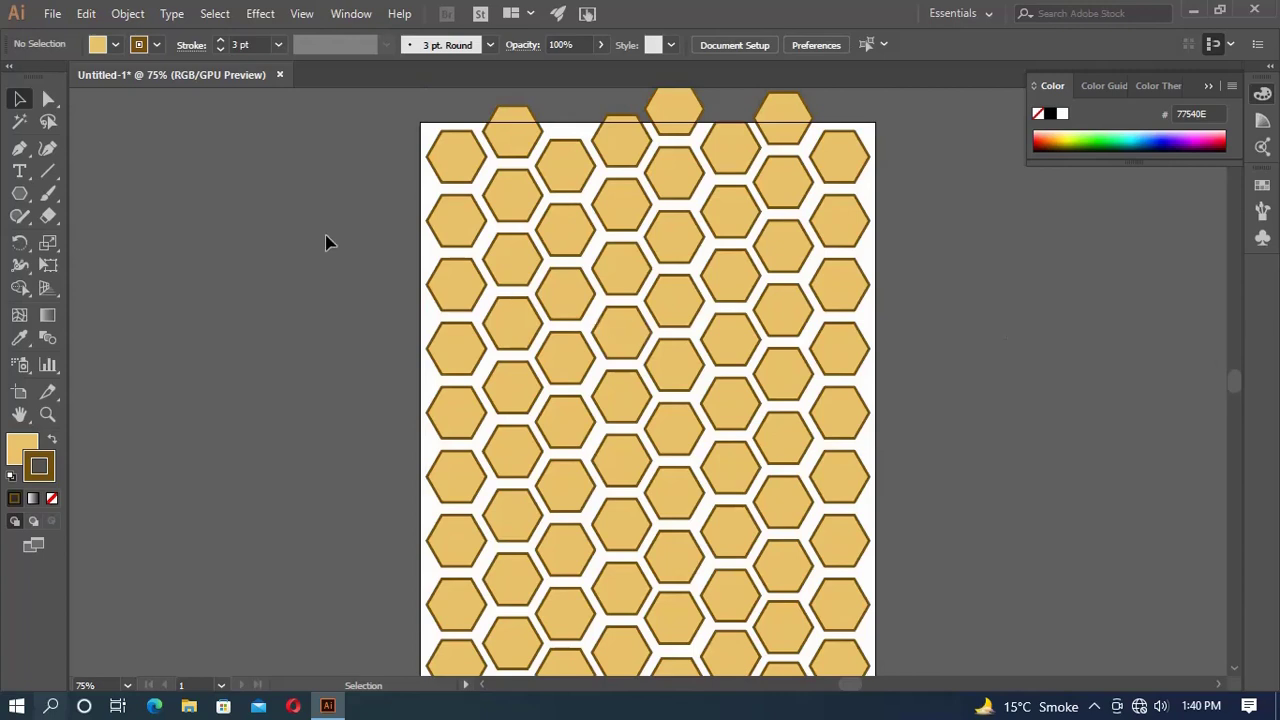
- Select all hexagons and set their outline weight to 9 pt
click(279, 45)
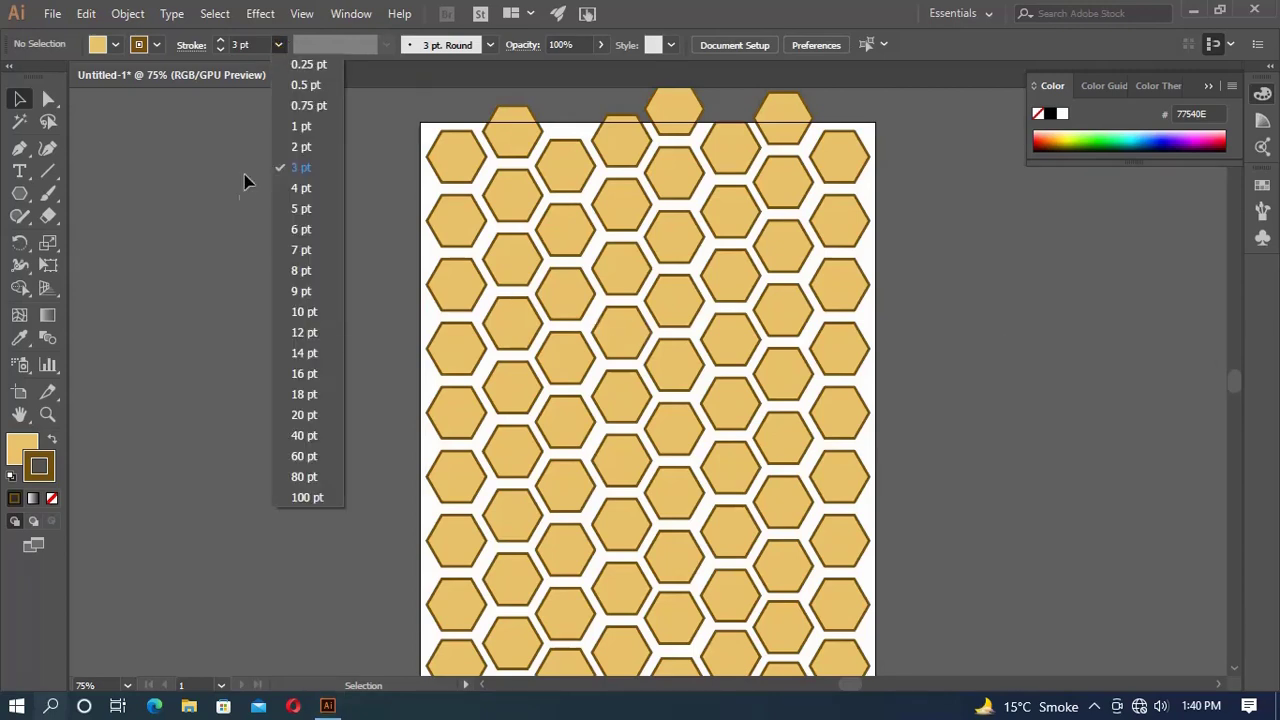
click(300, 210)
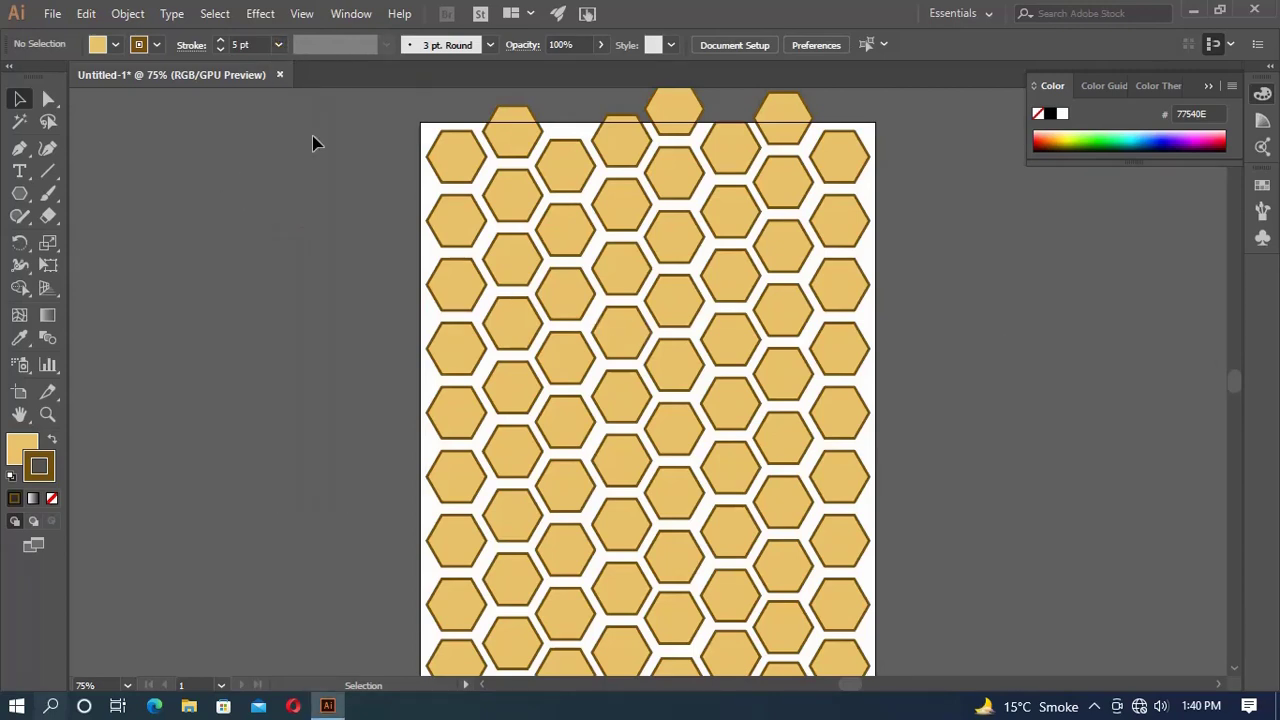
key(ctrl+a)
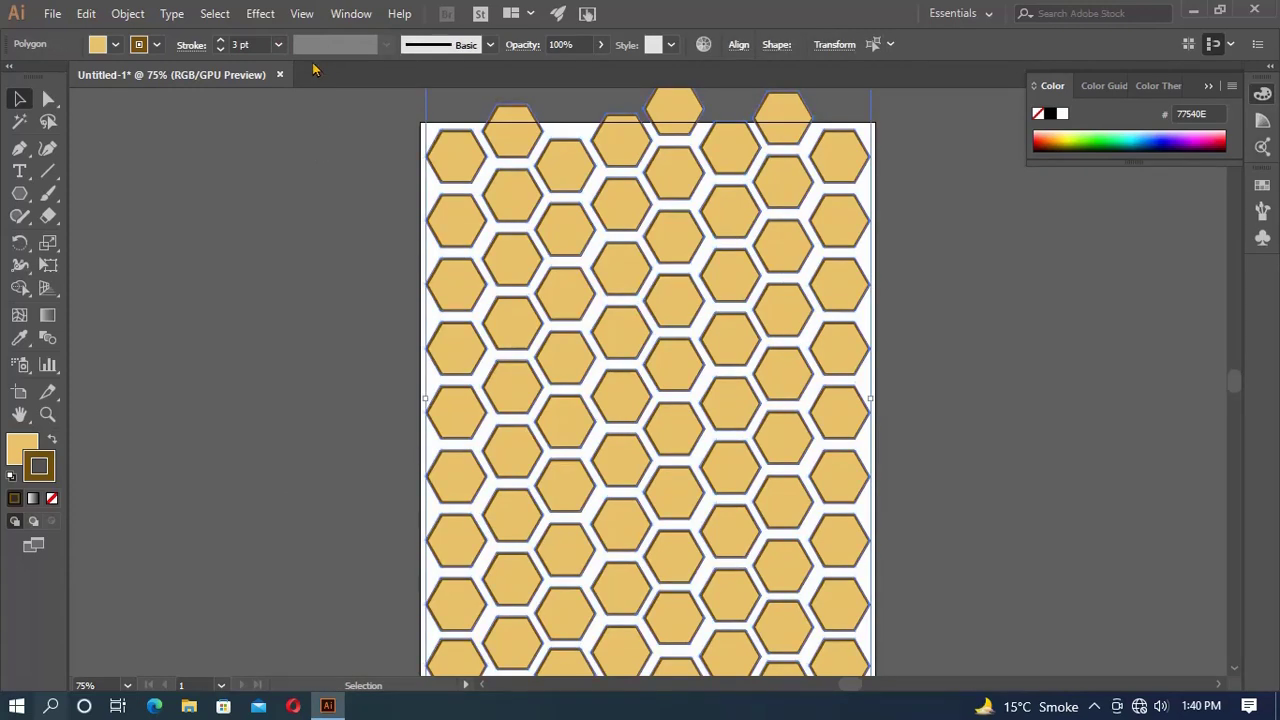
click(279, 45)
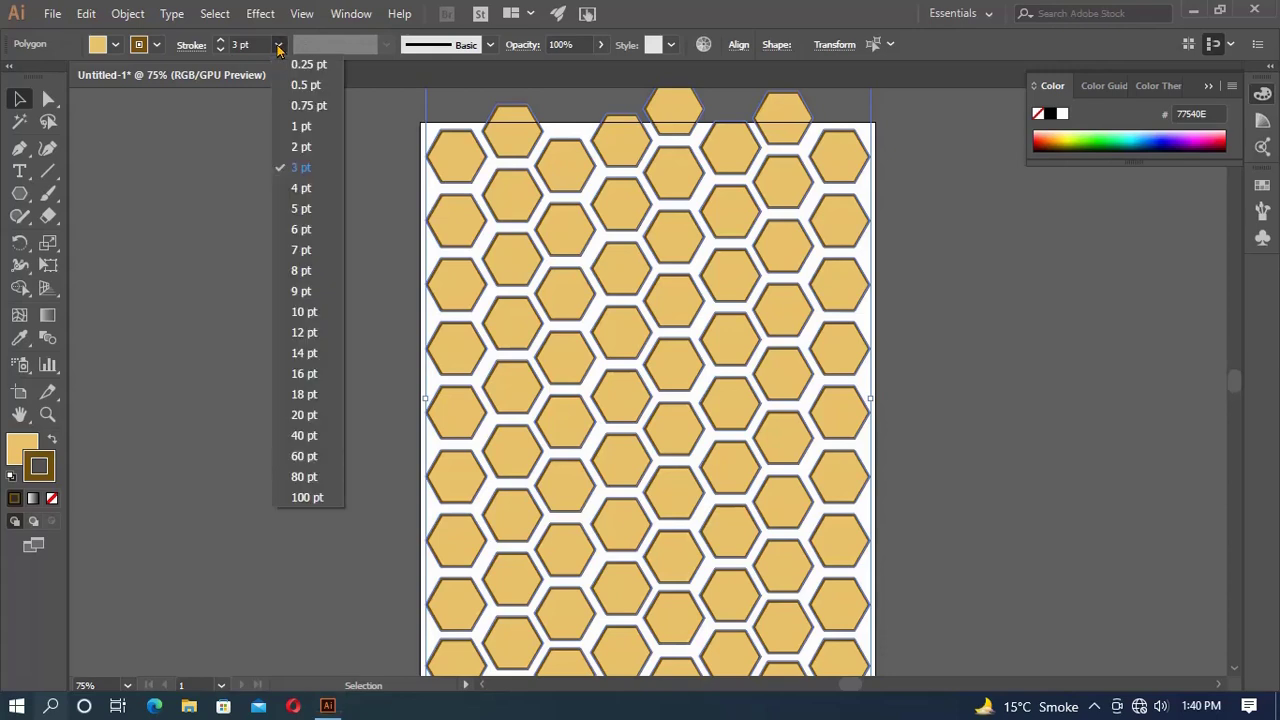
click(301, 290)
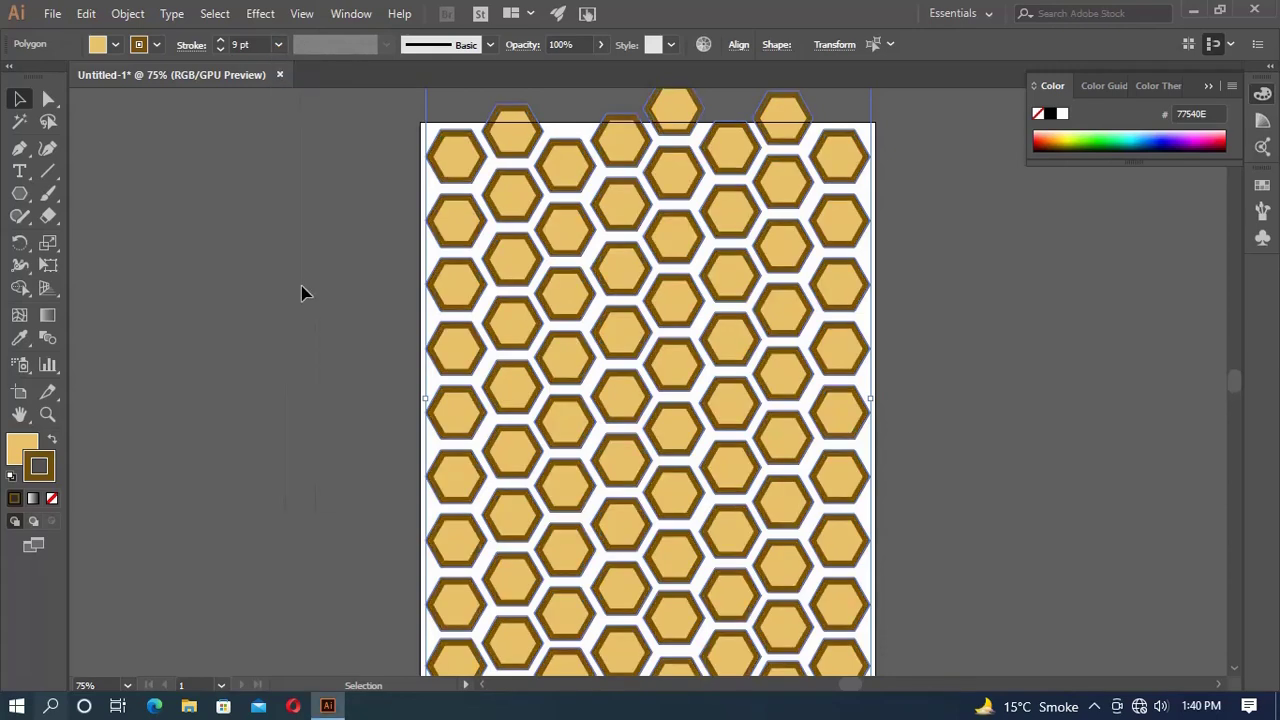
click(279, 173)
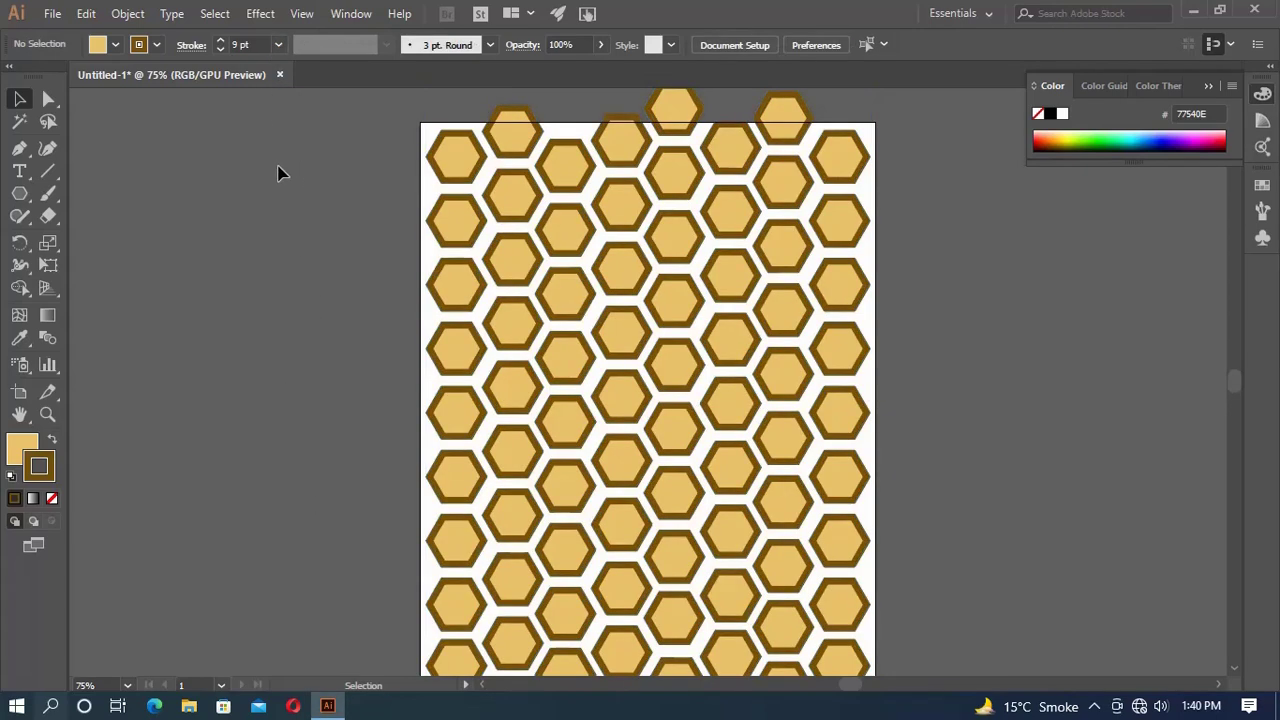